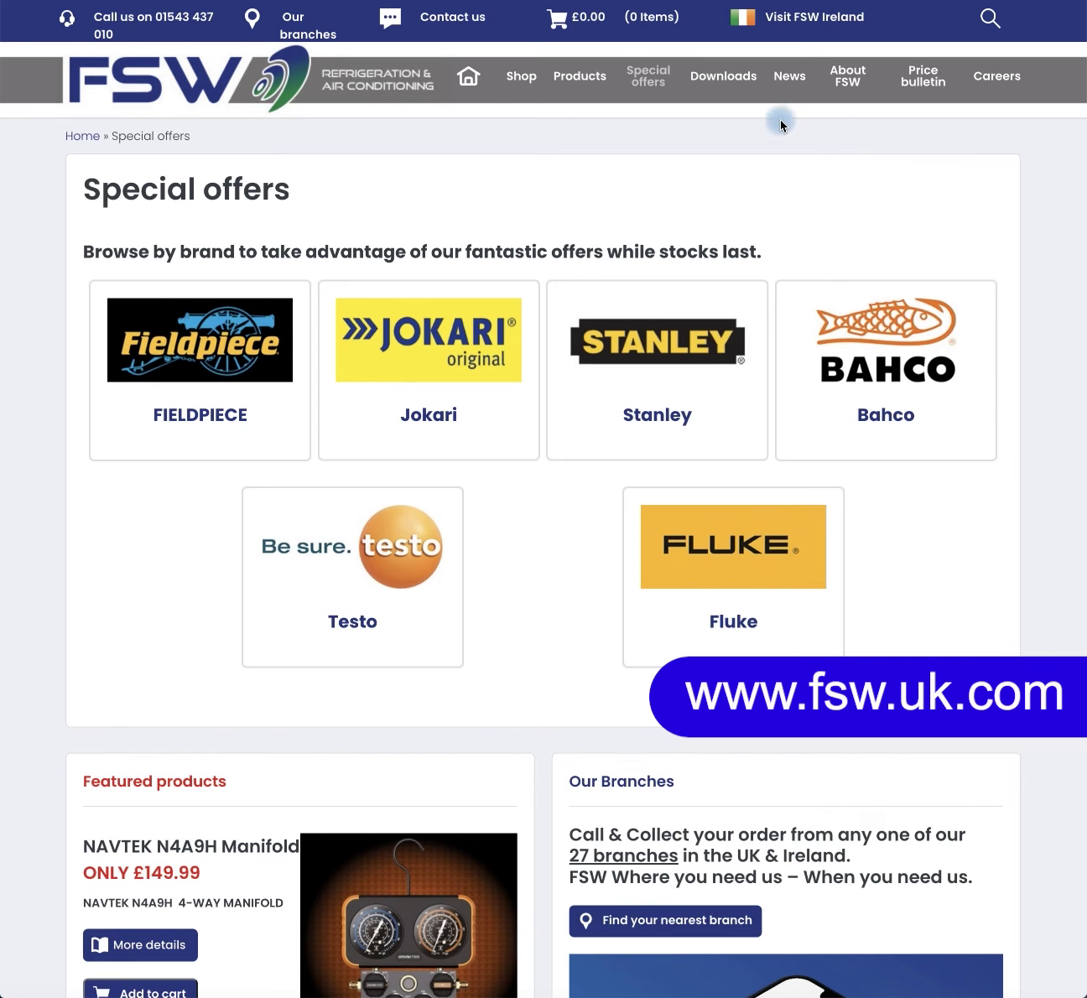
Step: Go to the Downloads page and scroll to the Warranty and Product Returns Procedure card
click(728, 80)
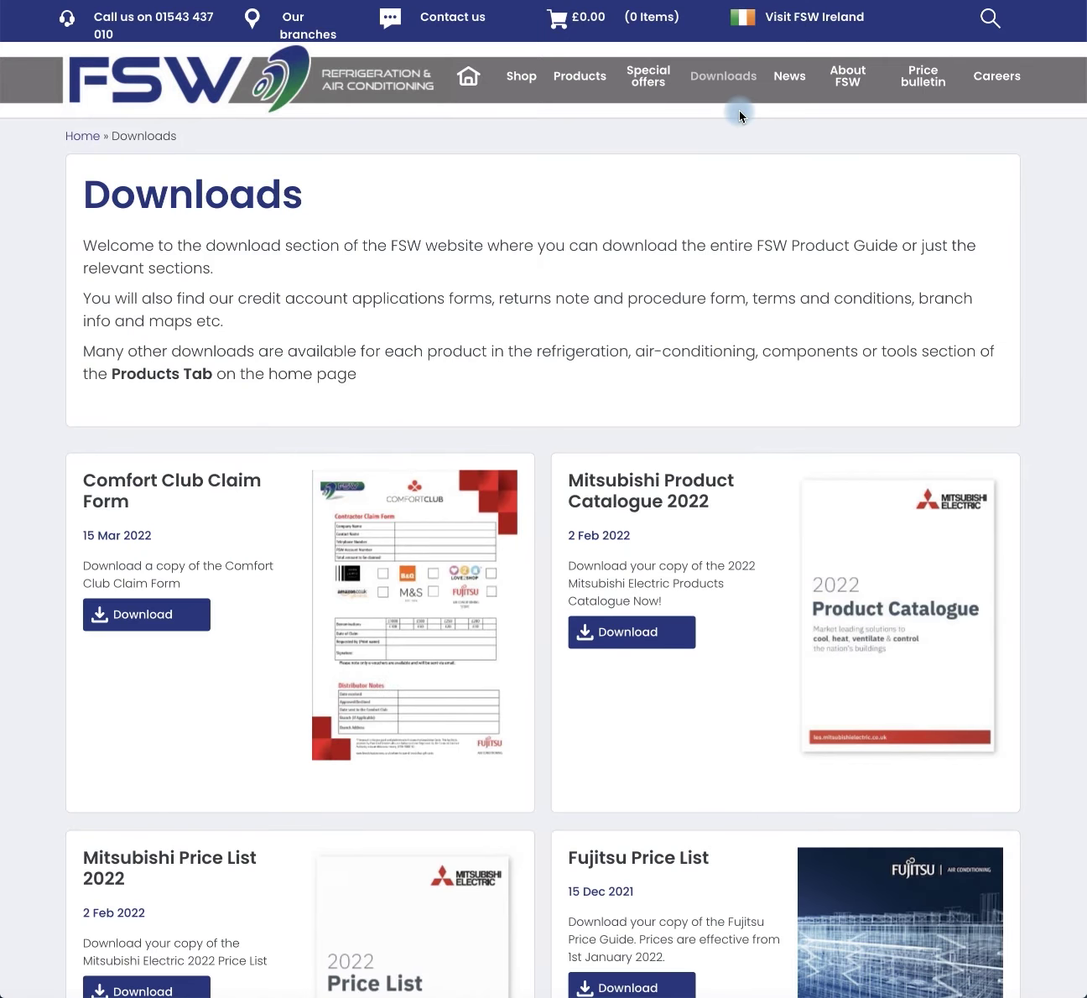
scroll(677, 554, down, 20)
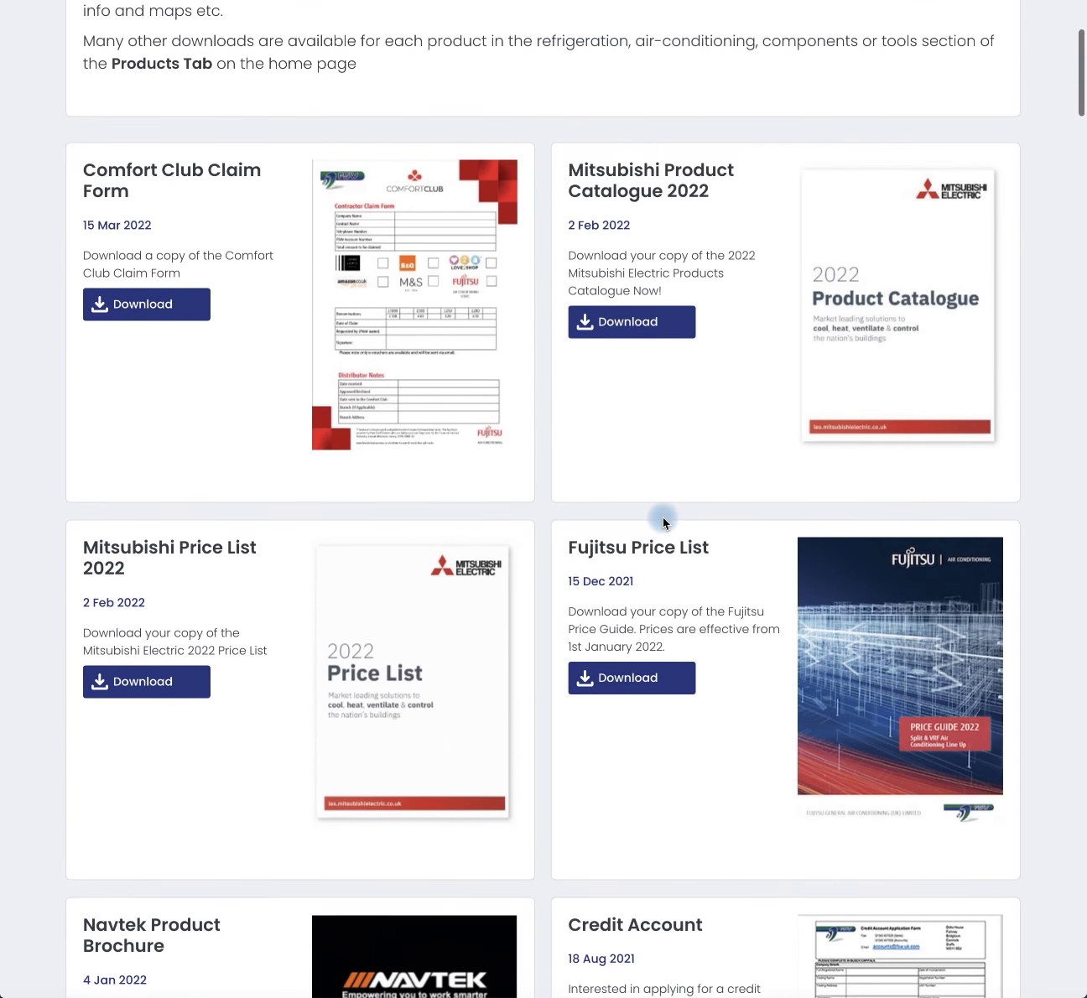
scroll(656, 515, down, 20)
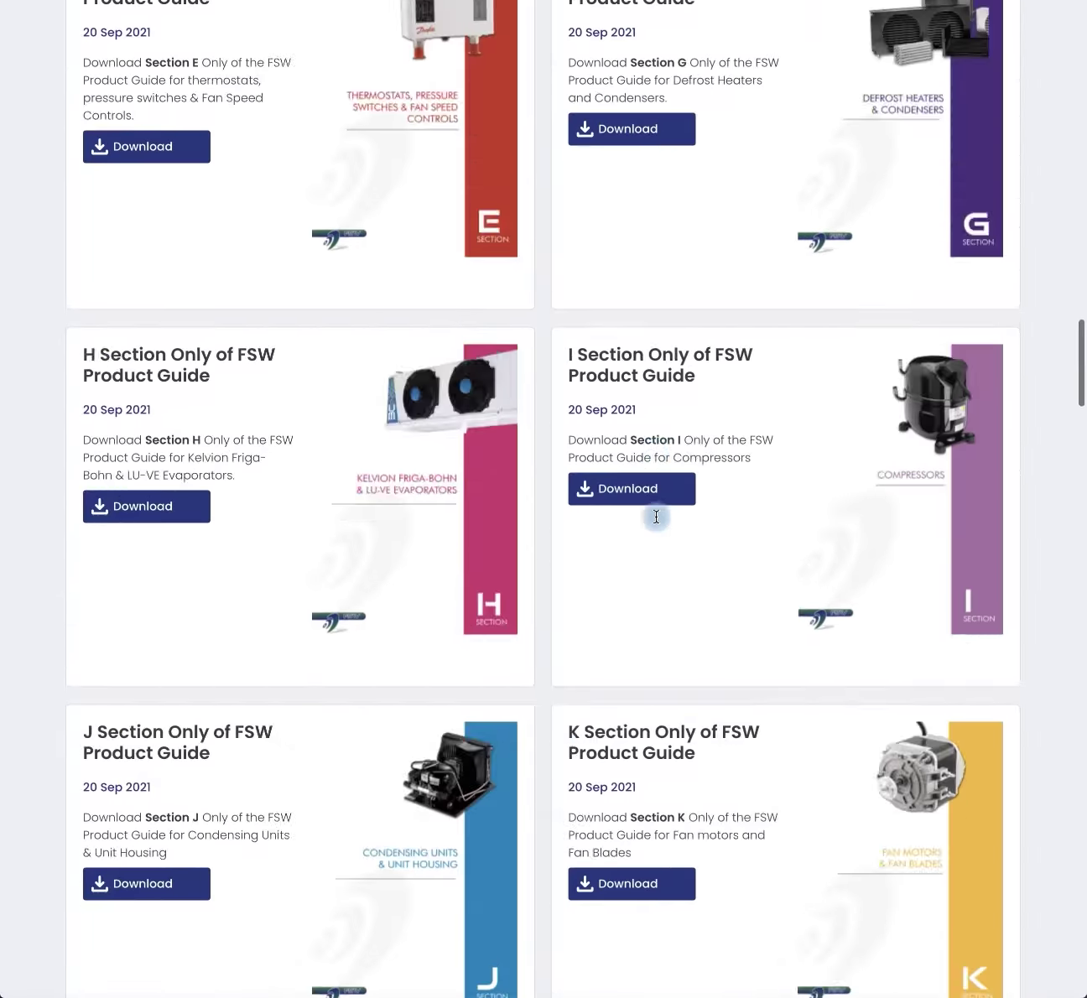
scroll(655, 518, down, 20)
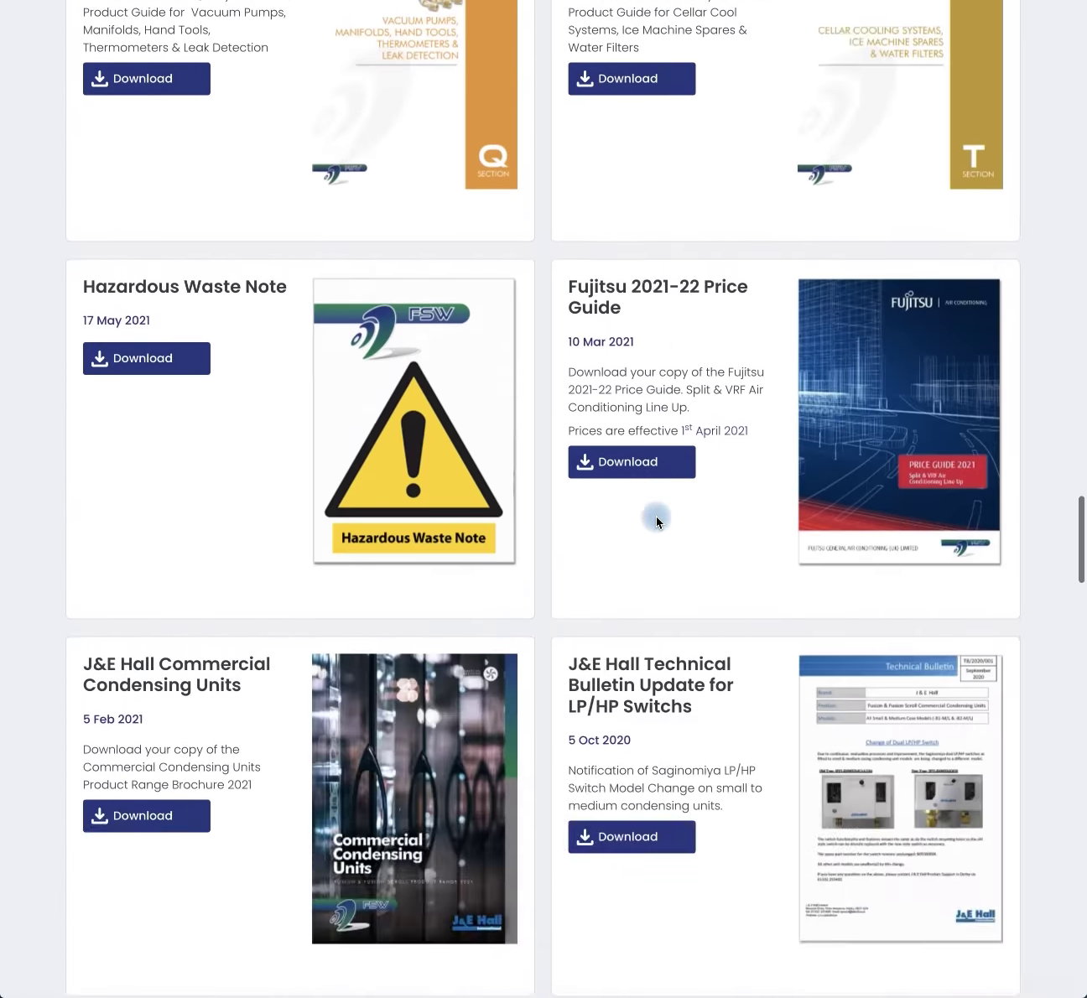
scroll(655, 518, down, 3)
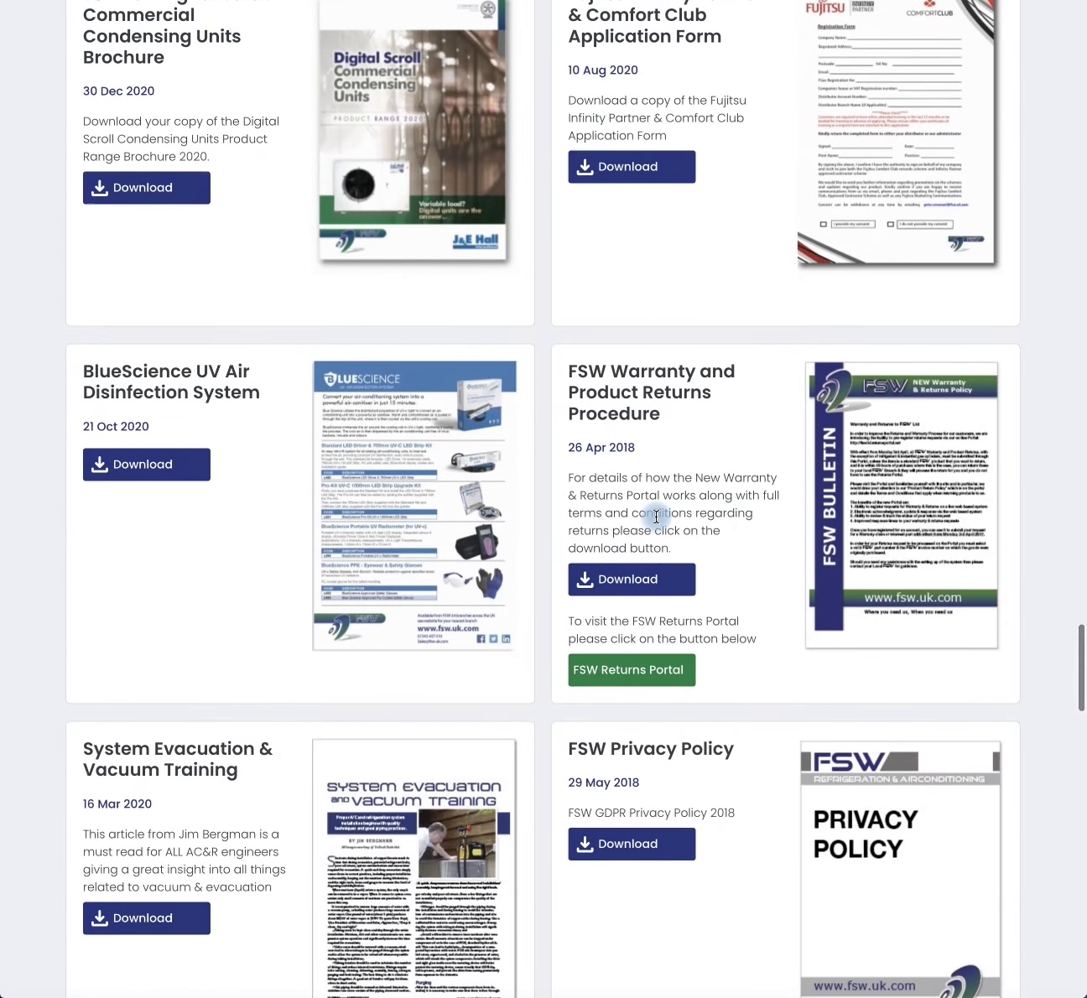
Step: Open the FSW Returns Portal's Create an Account form
click(613, 670)
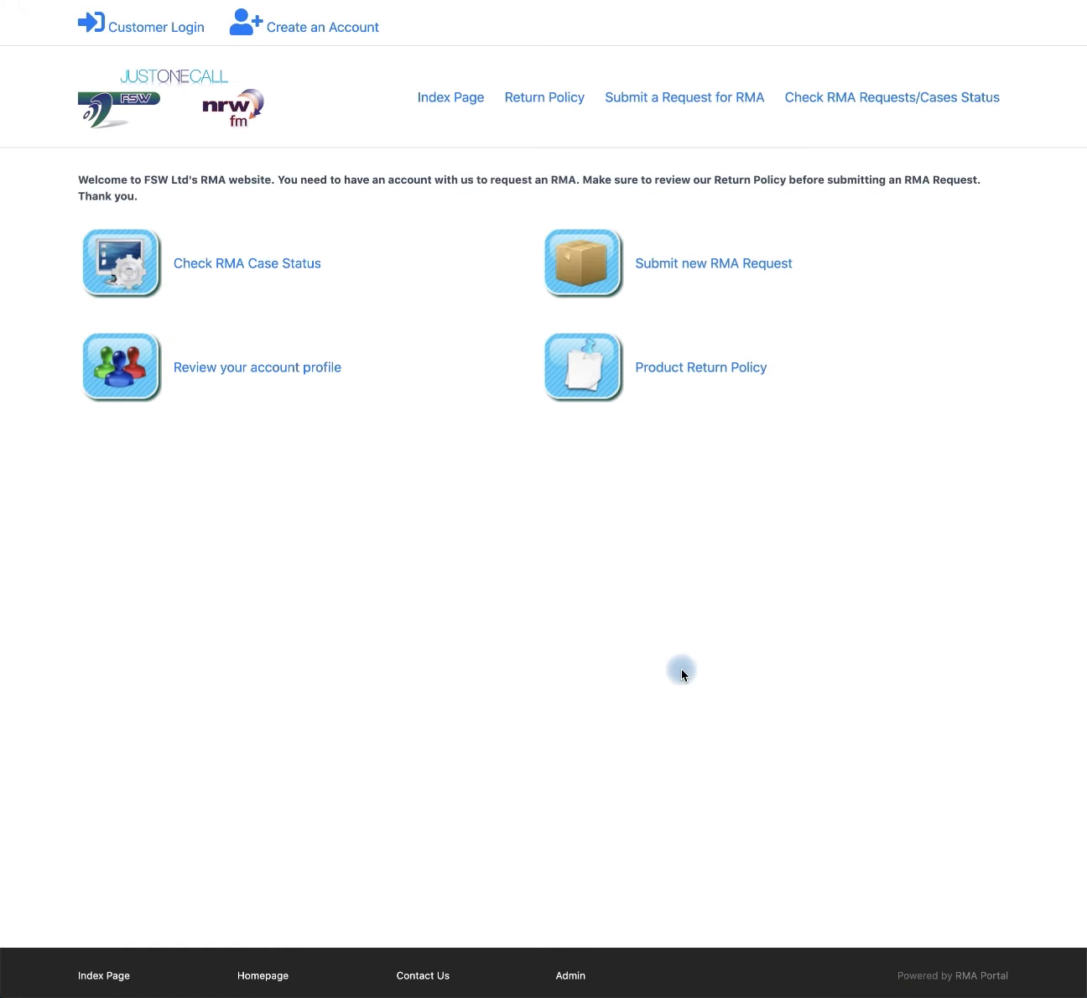
click(298, 31)
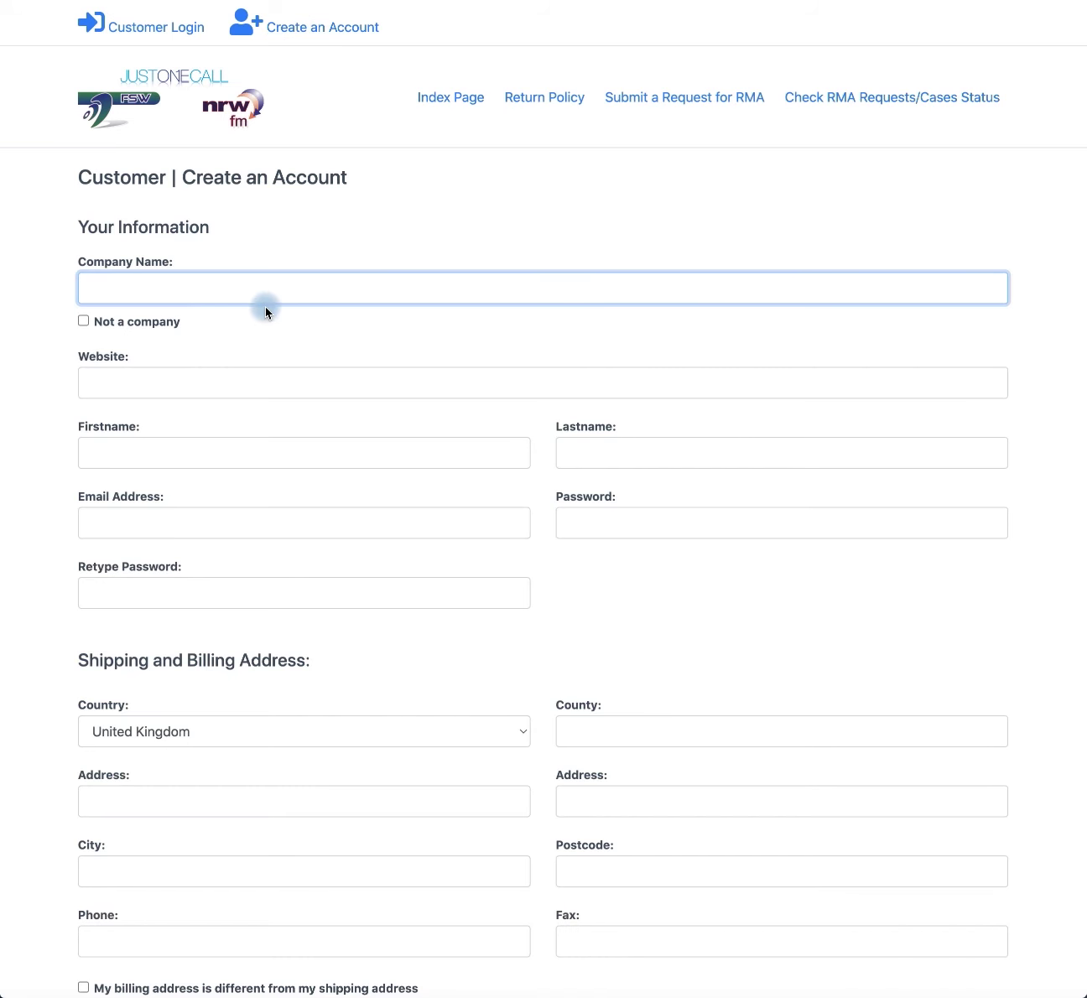
scroll(418, 453, down, 3)
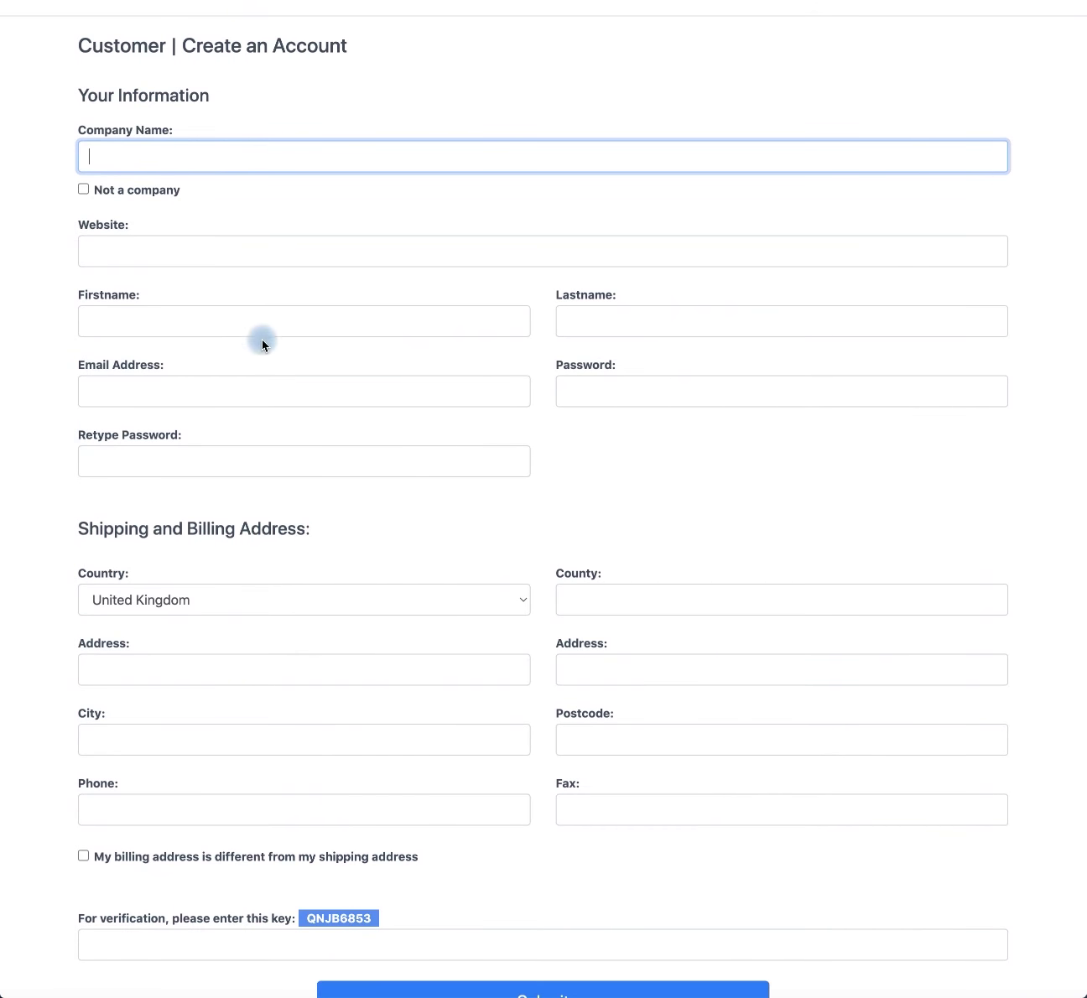
Step: Enter company GSW TEST, first and last name TEST, and autofill the saved contact address
text(GSW TEST)
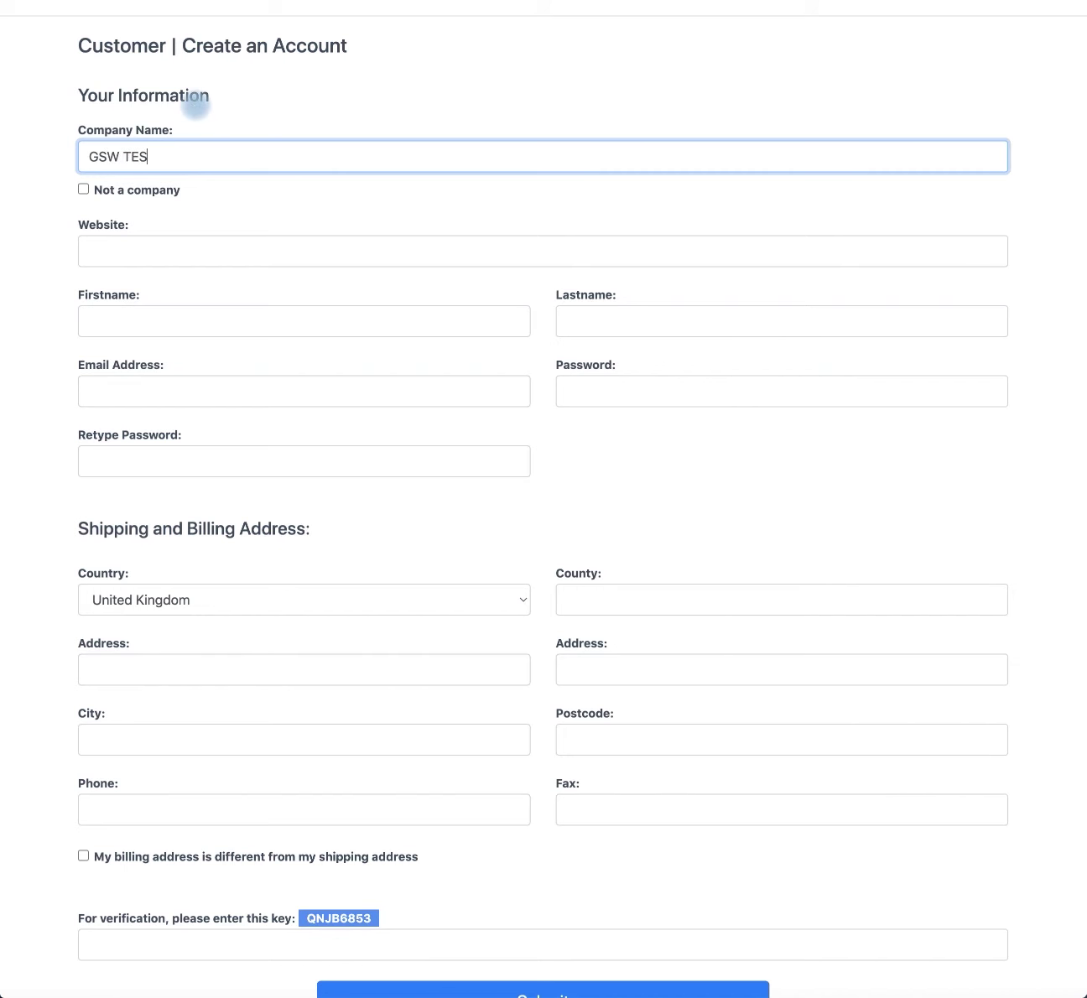
key(Tab)
key(Tab)
key(Tab)
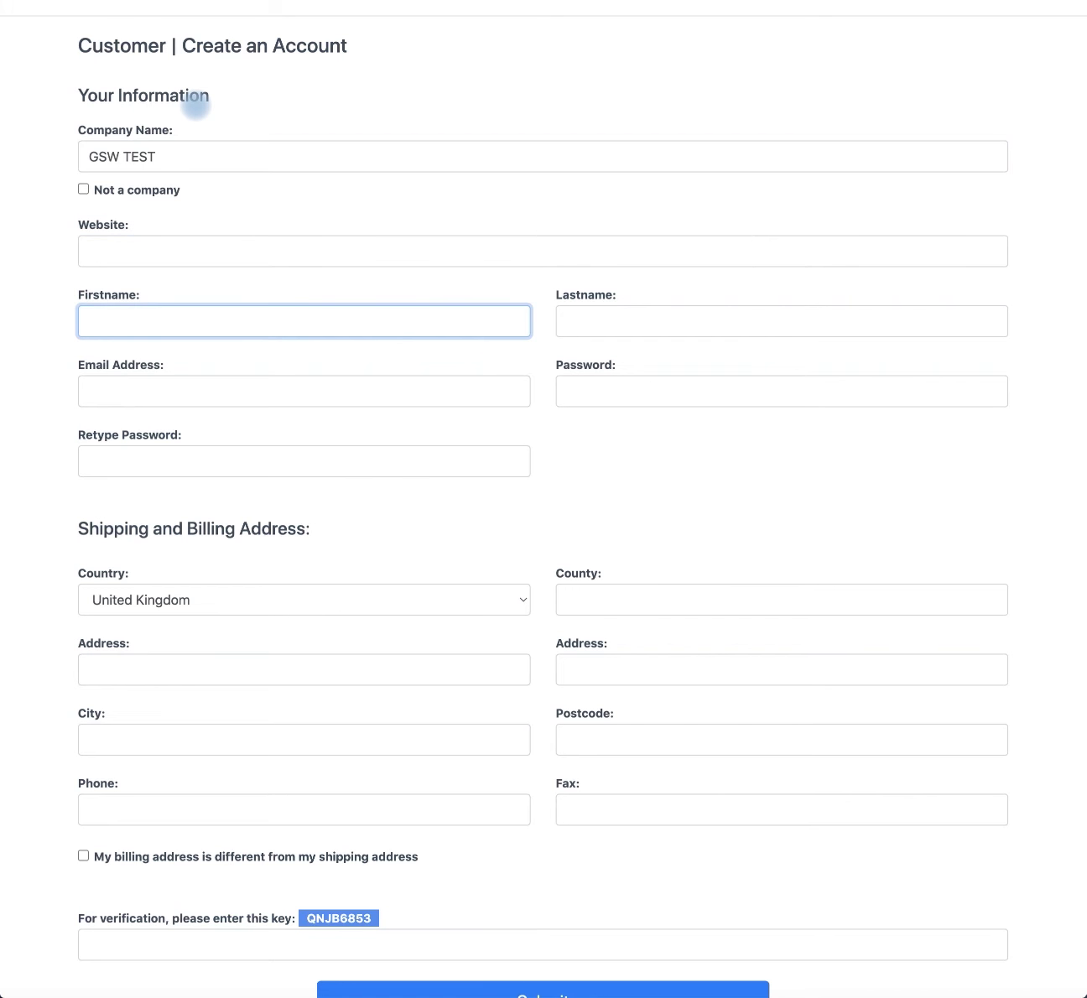
text(TEST)
key(Down)
key(Tab)
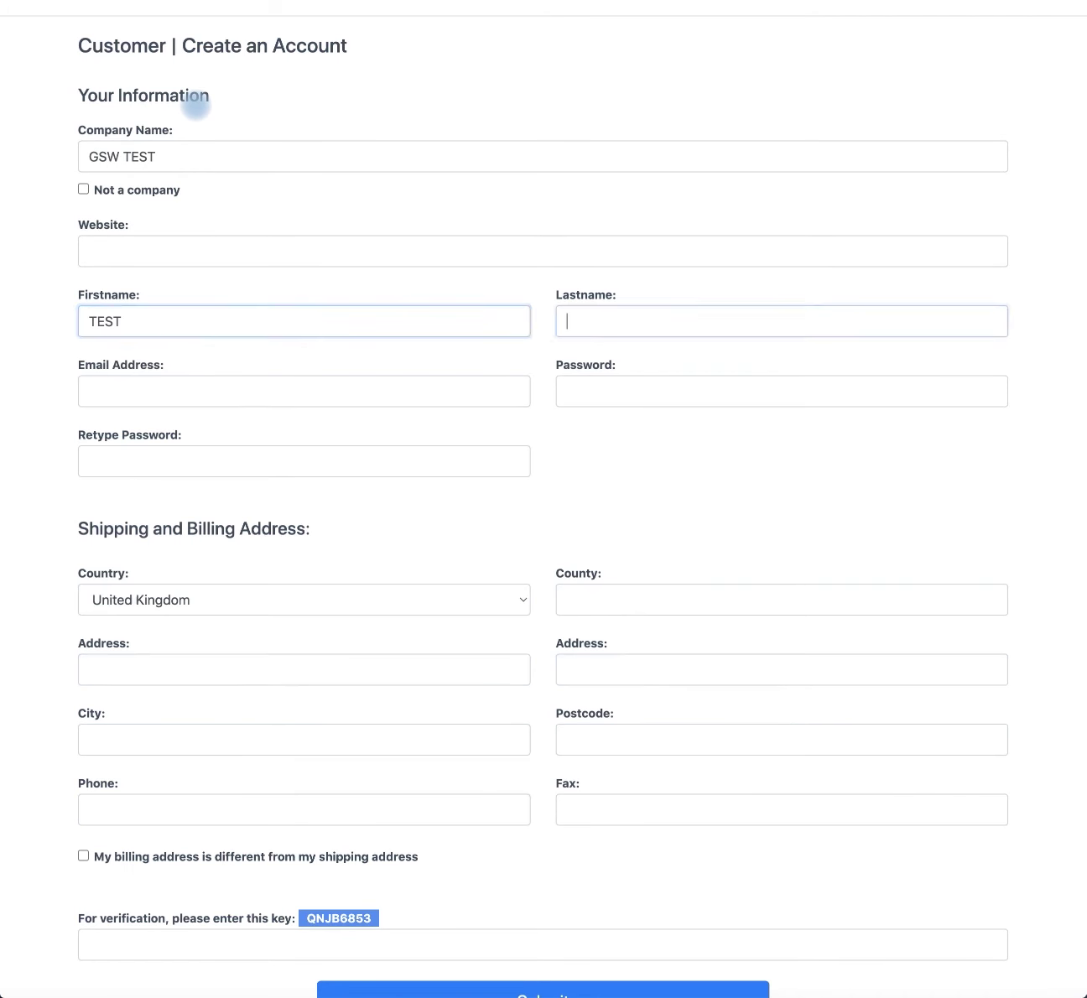
text(TEST)
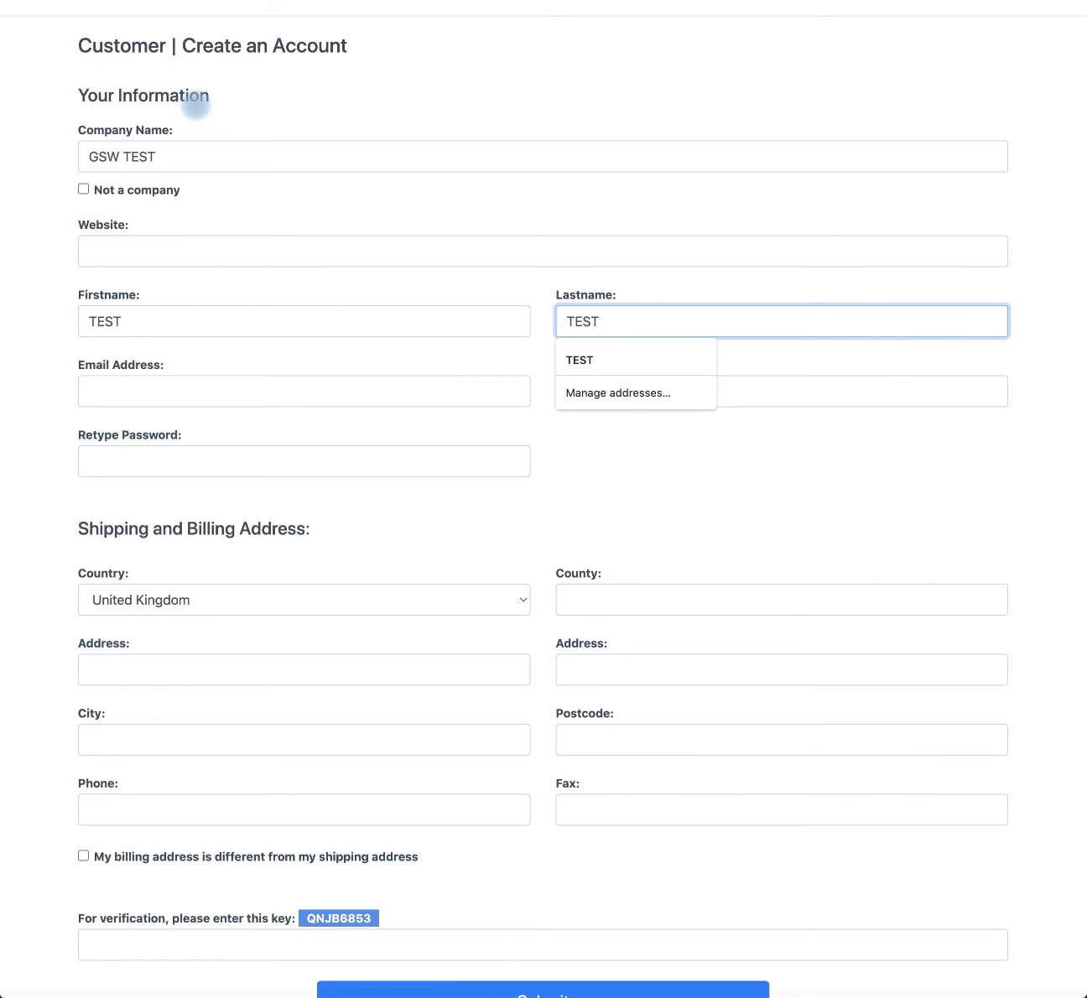
key(Down)
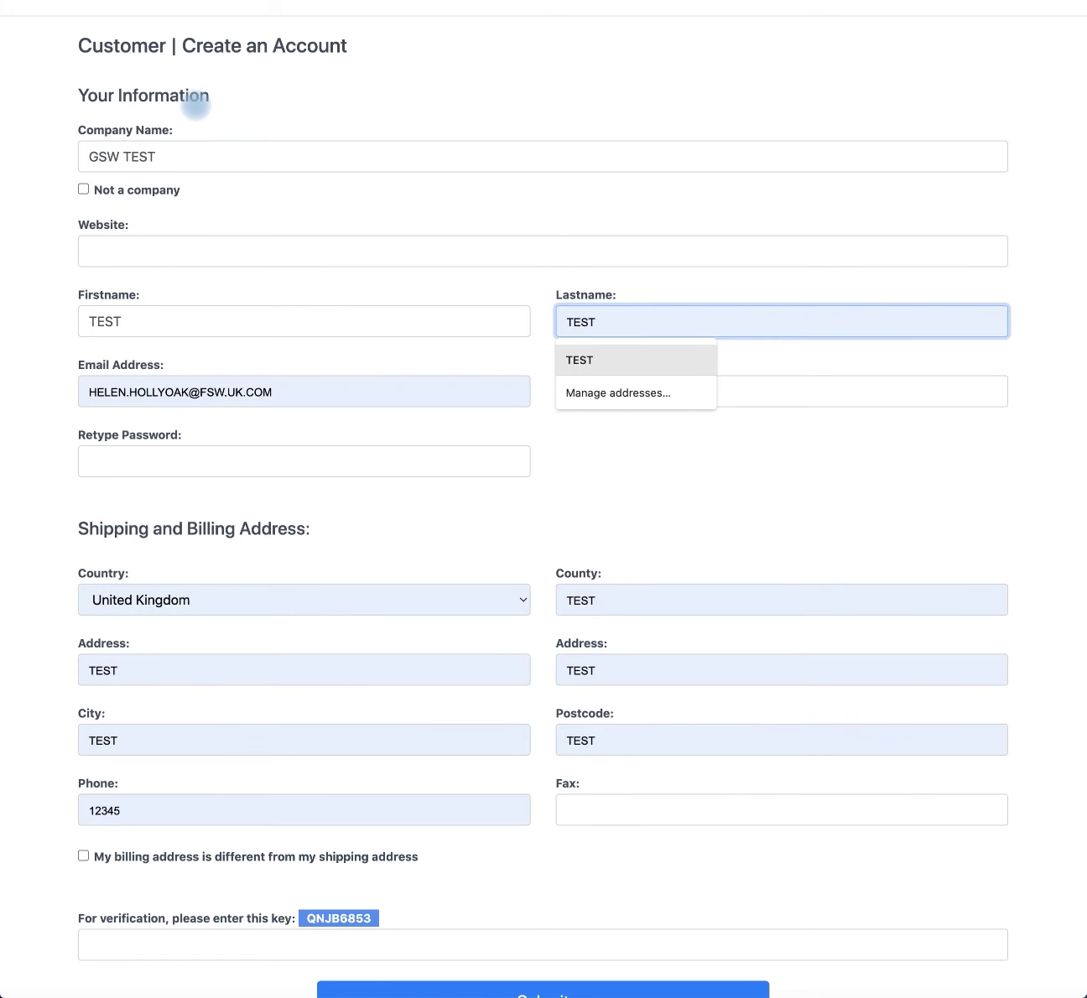
key(Return)
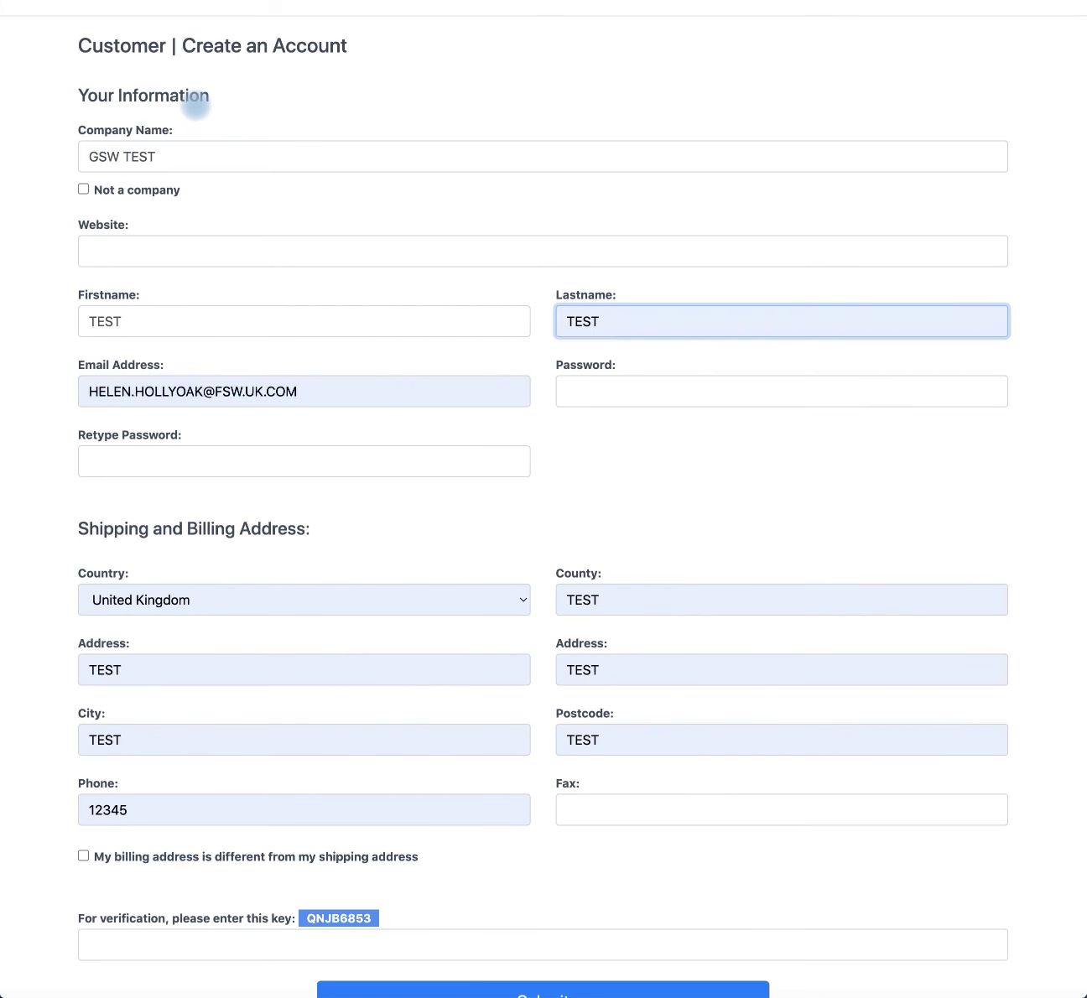
key(Tab)
Step: Enter the account password and its confirmation, plus a fax number
key(Tab)
text(TEST)
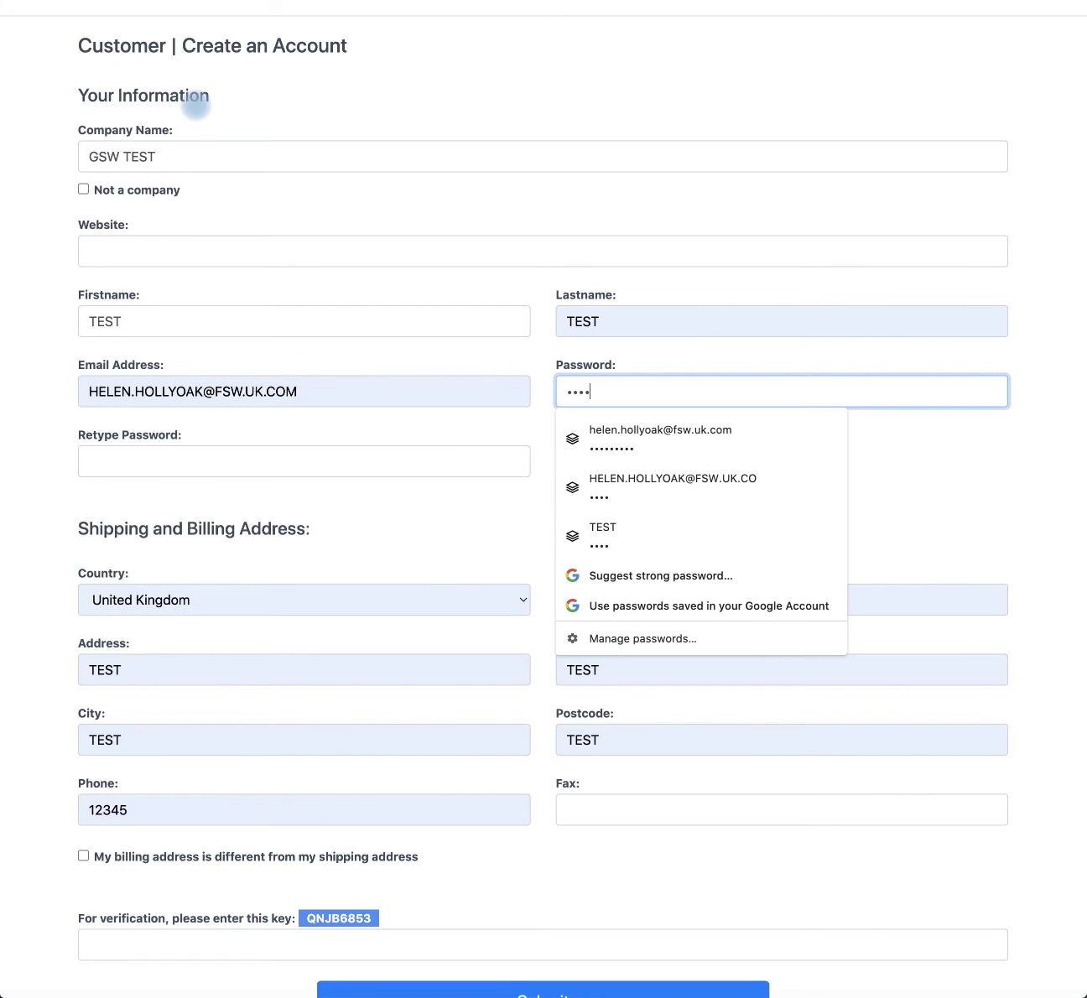
key(Tab)
text(TEST)
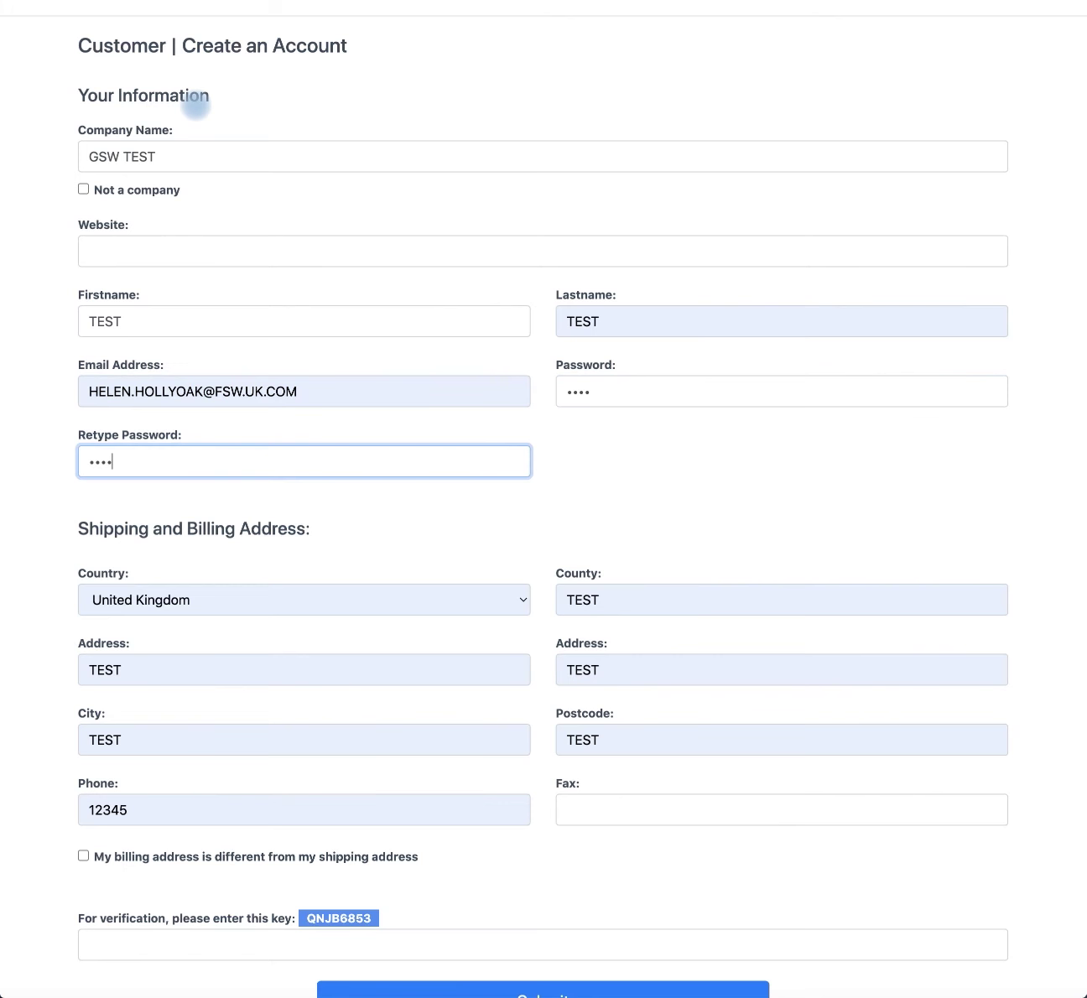
click(584, 811)
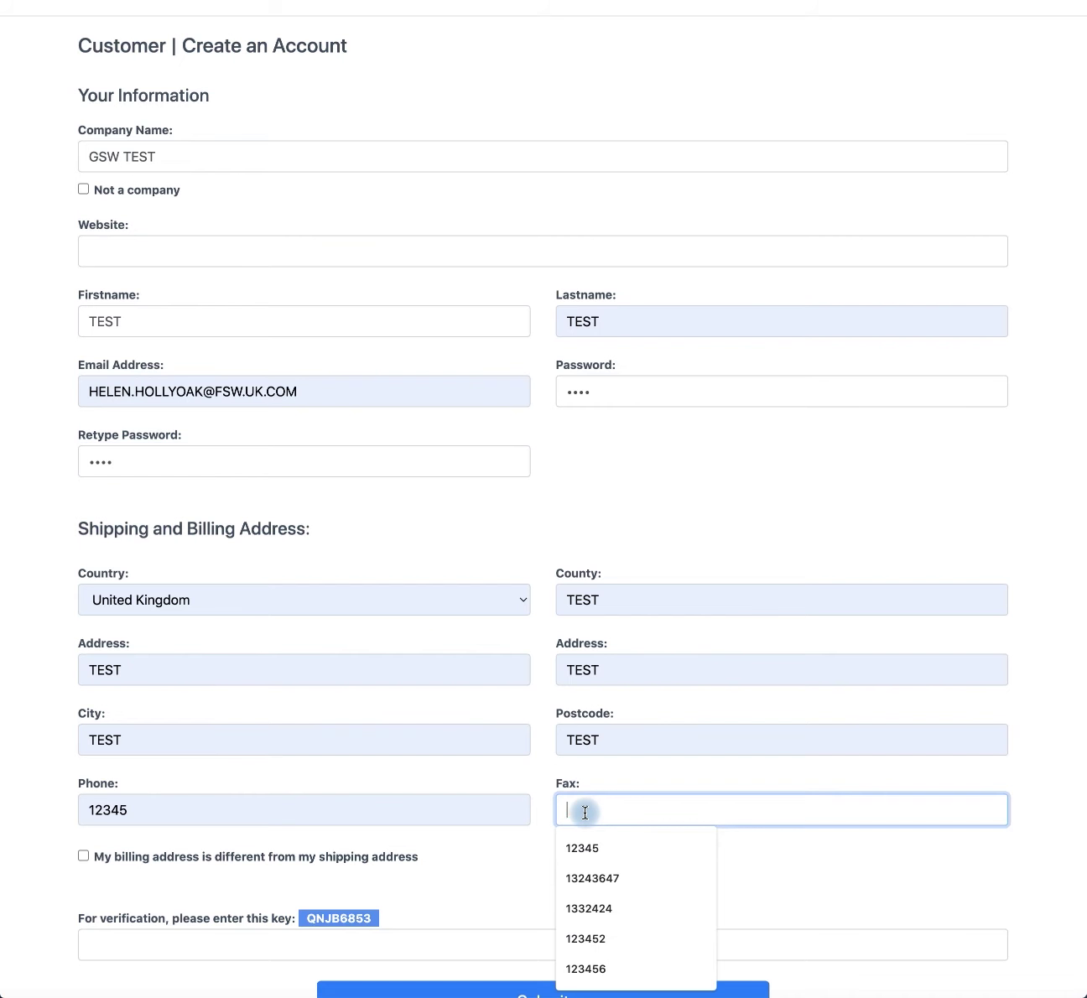
text(1234567)
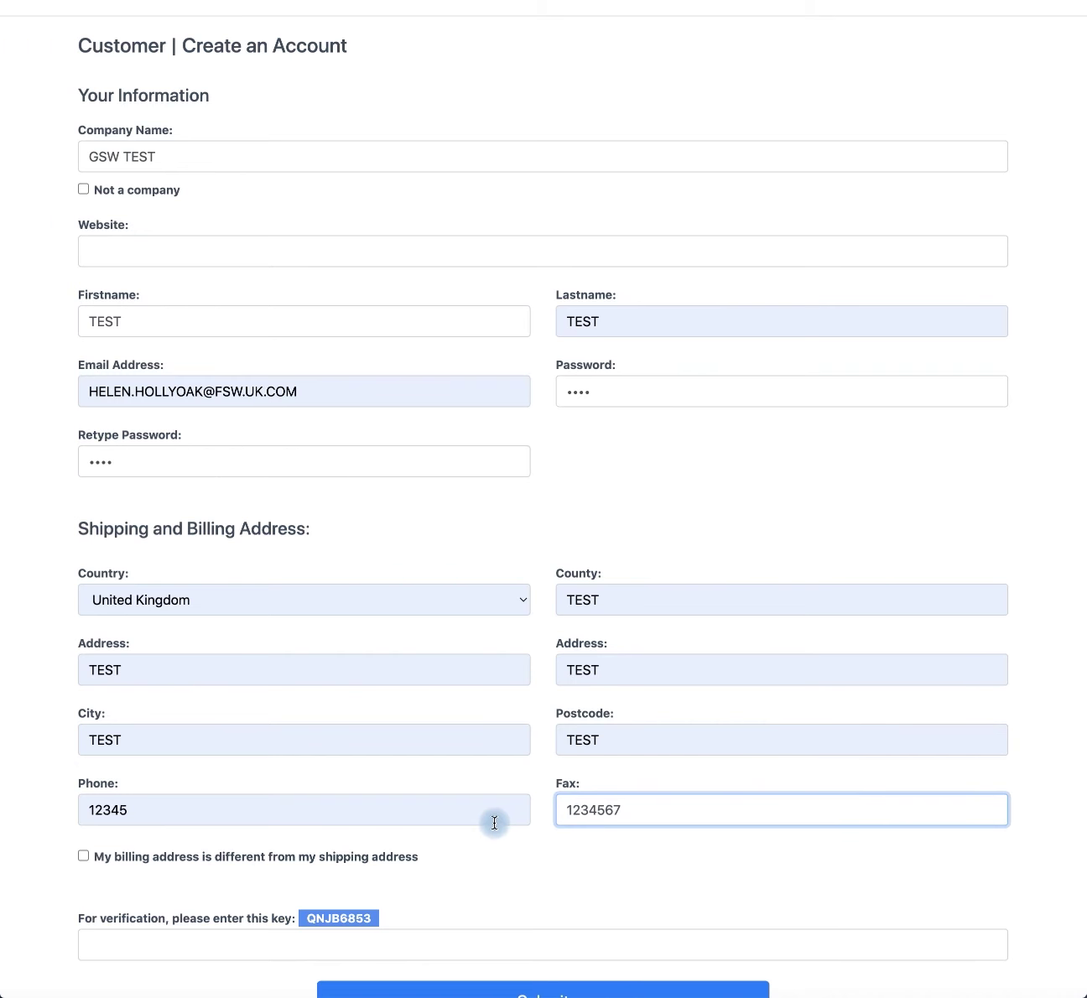
Step: Enter the verification key shown on the form and submit the new account
click(246, 939)
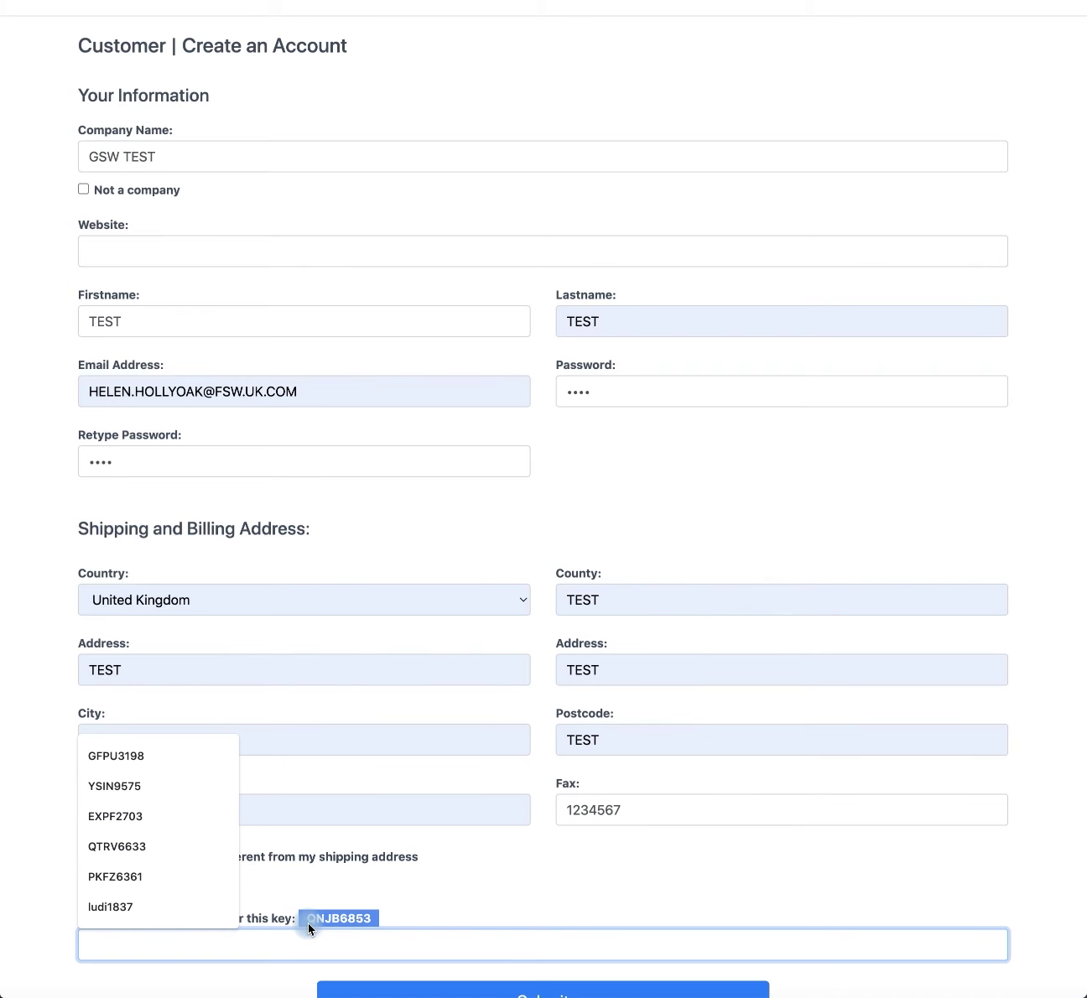
text(q)
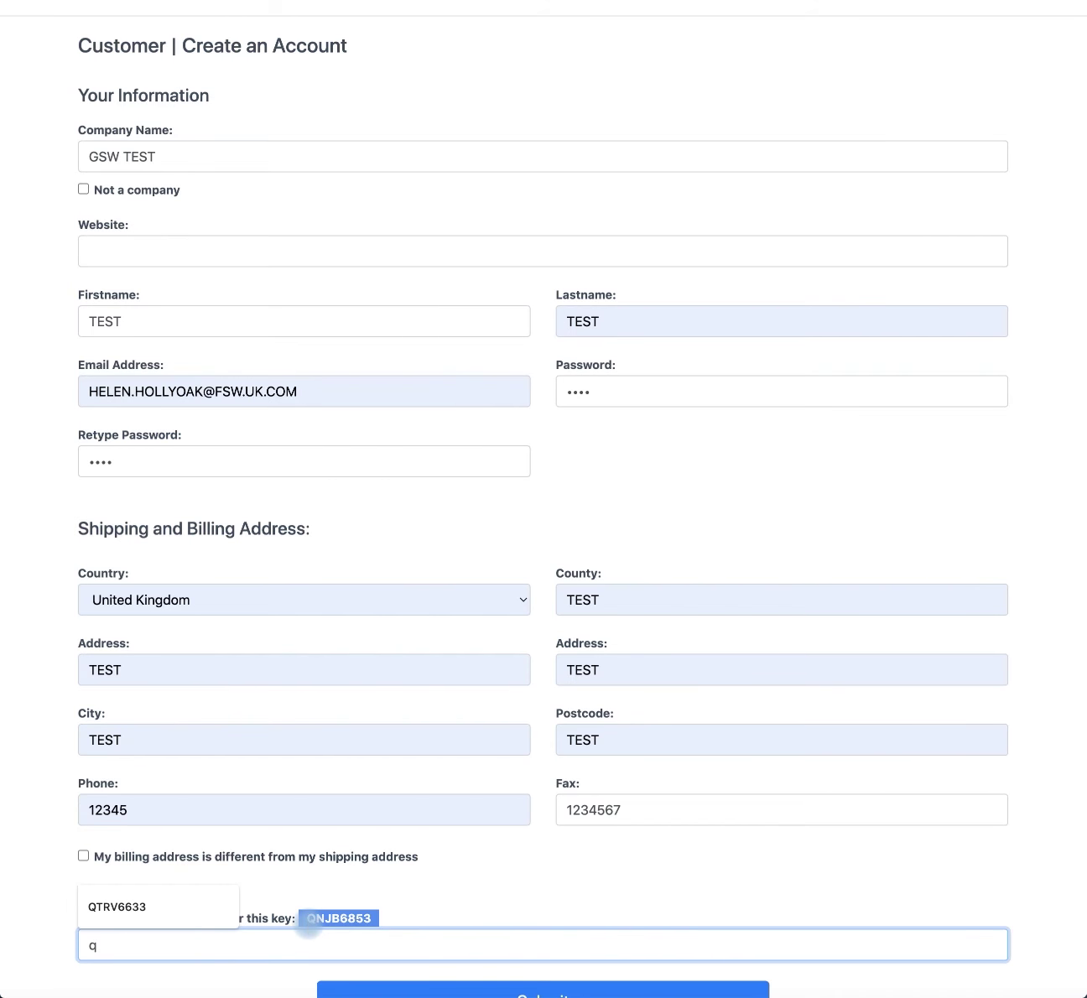
key(BackSpace)
text(QN)
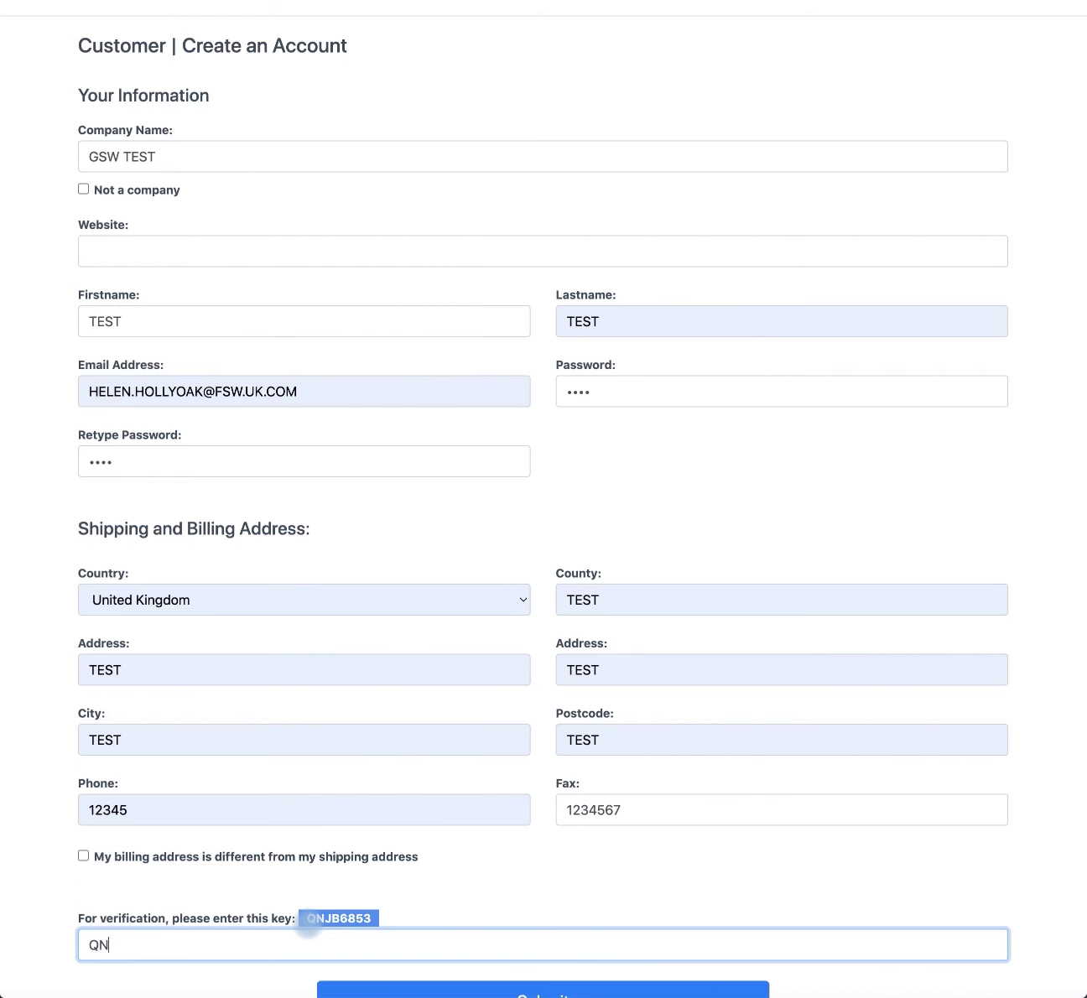
text(JB6853)
scroll(323, 909, down, 1)
scroll(322, 910, down, 2)
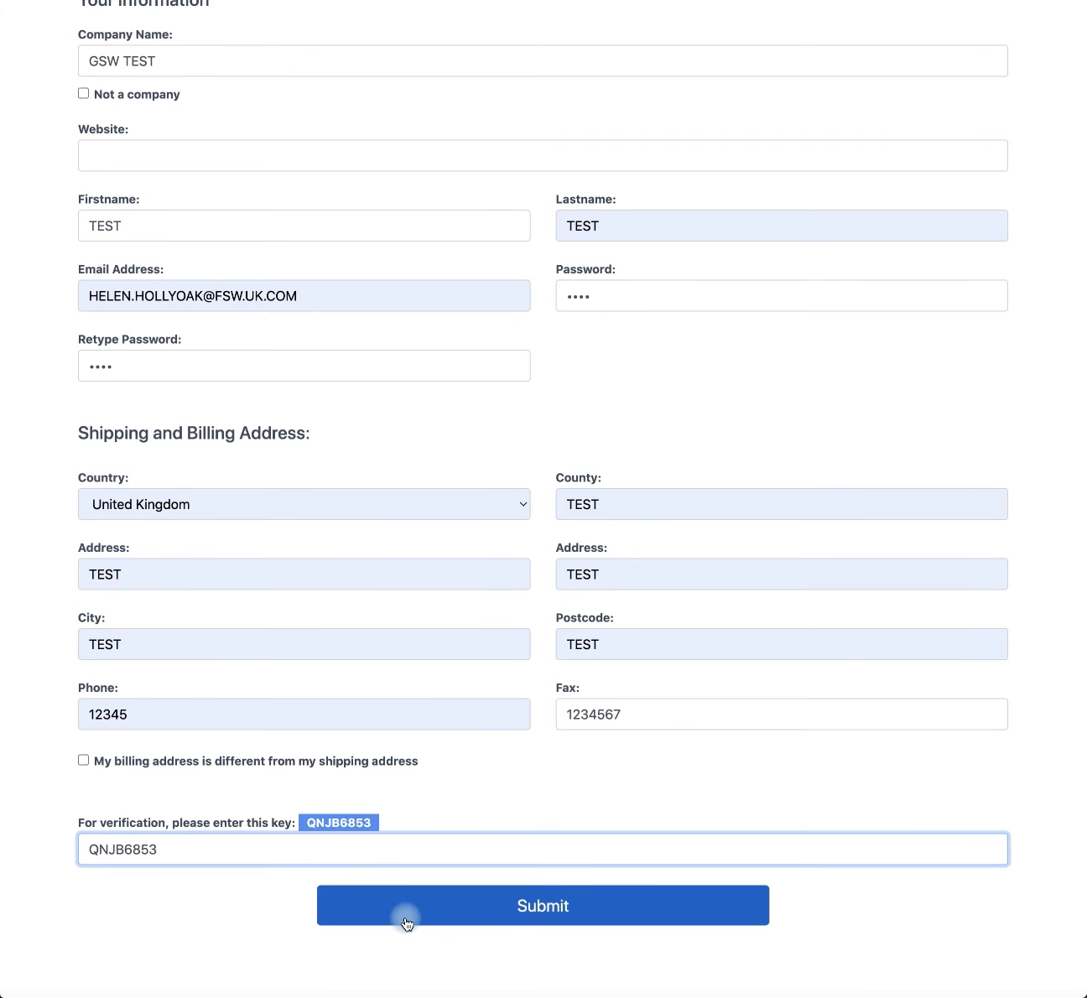
click(406, 923)
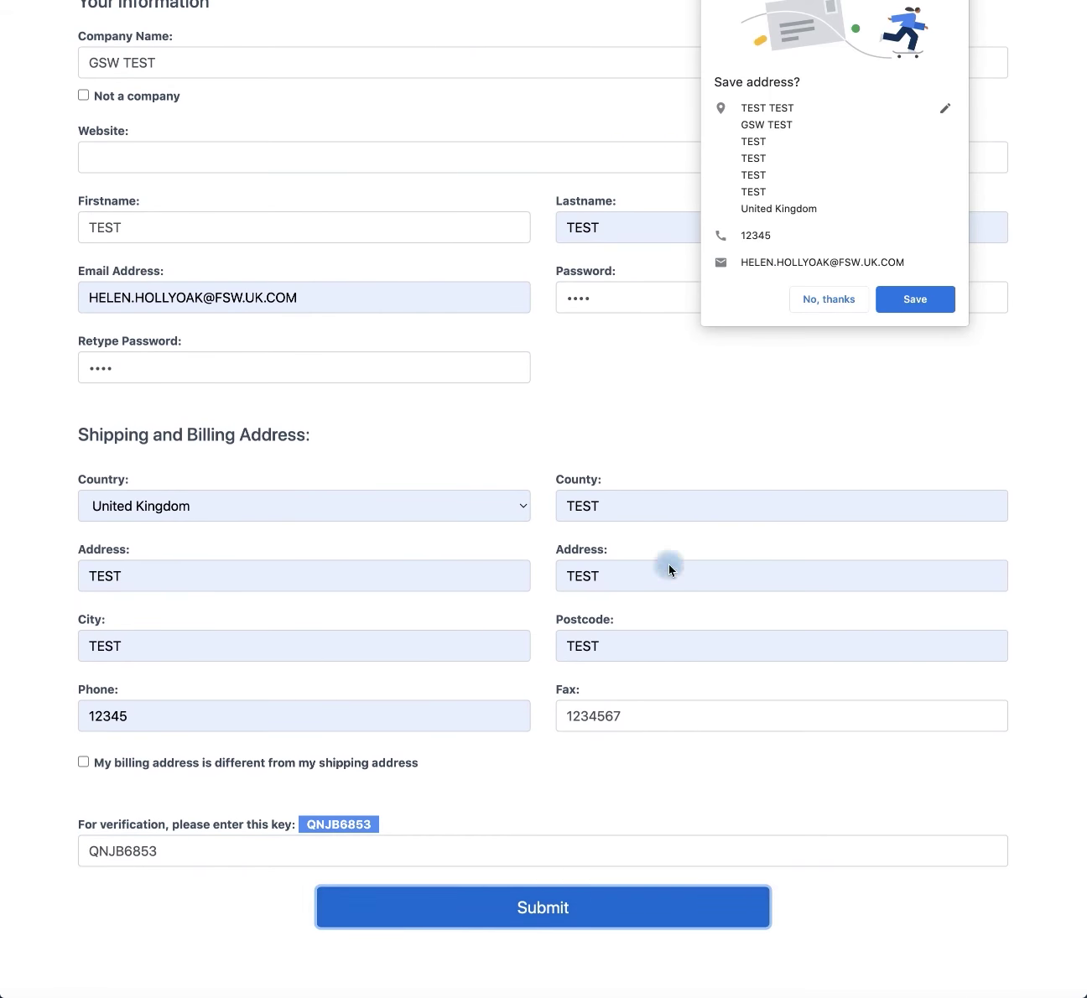
Step: Dismiss the browser's save-address and password prompts and start a new RMA request
click(863, 299)
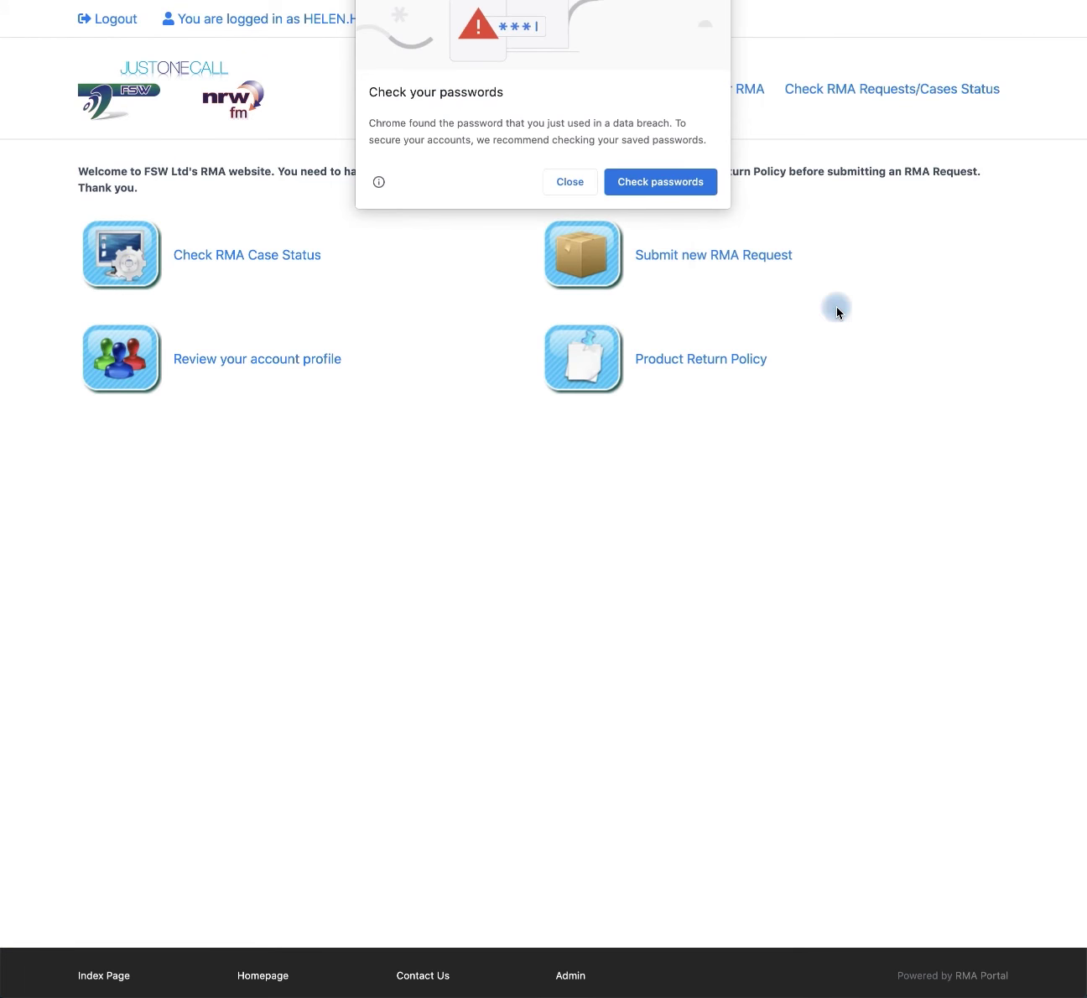
click(566, 183)
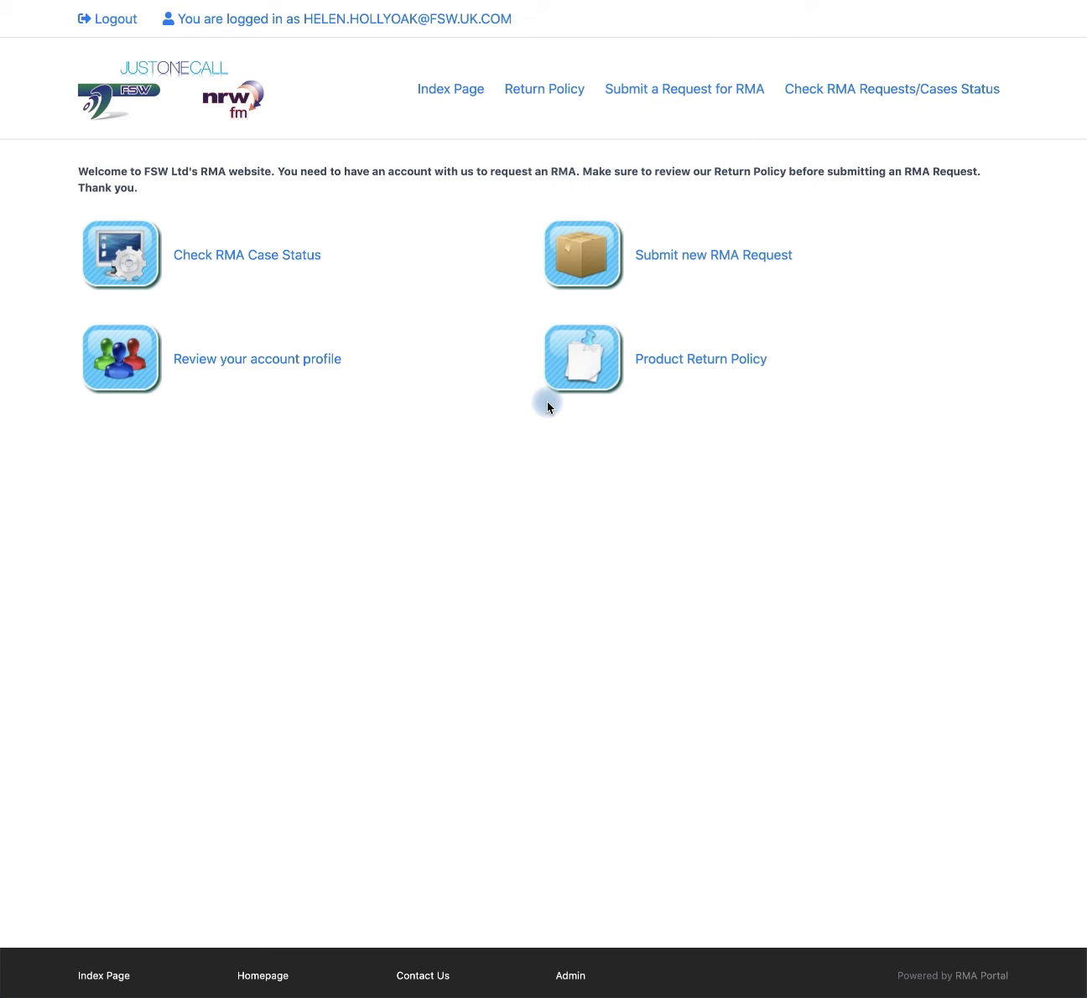
click(654, 265)
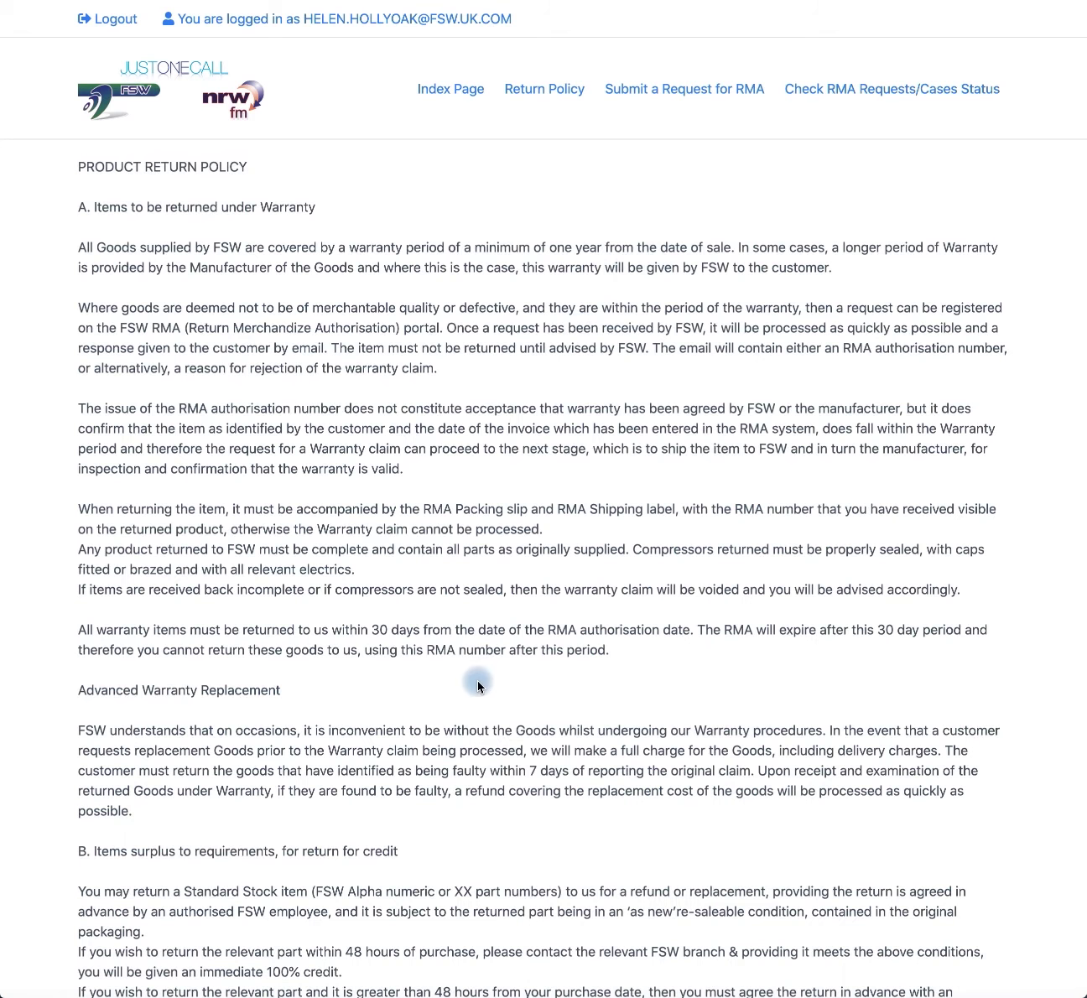
Step: Agree to the Terms and Conditions and Returns Policy and submit the agreement
scroll(478, 686, down, 2)
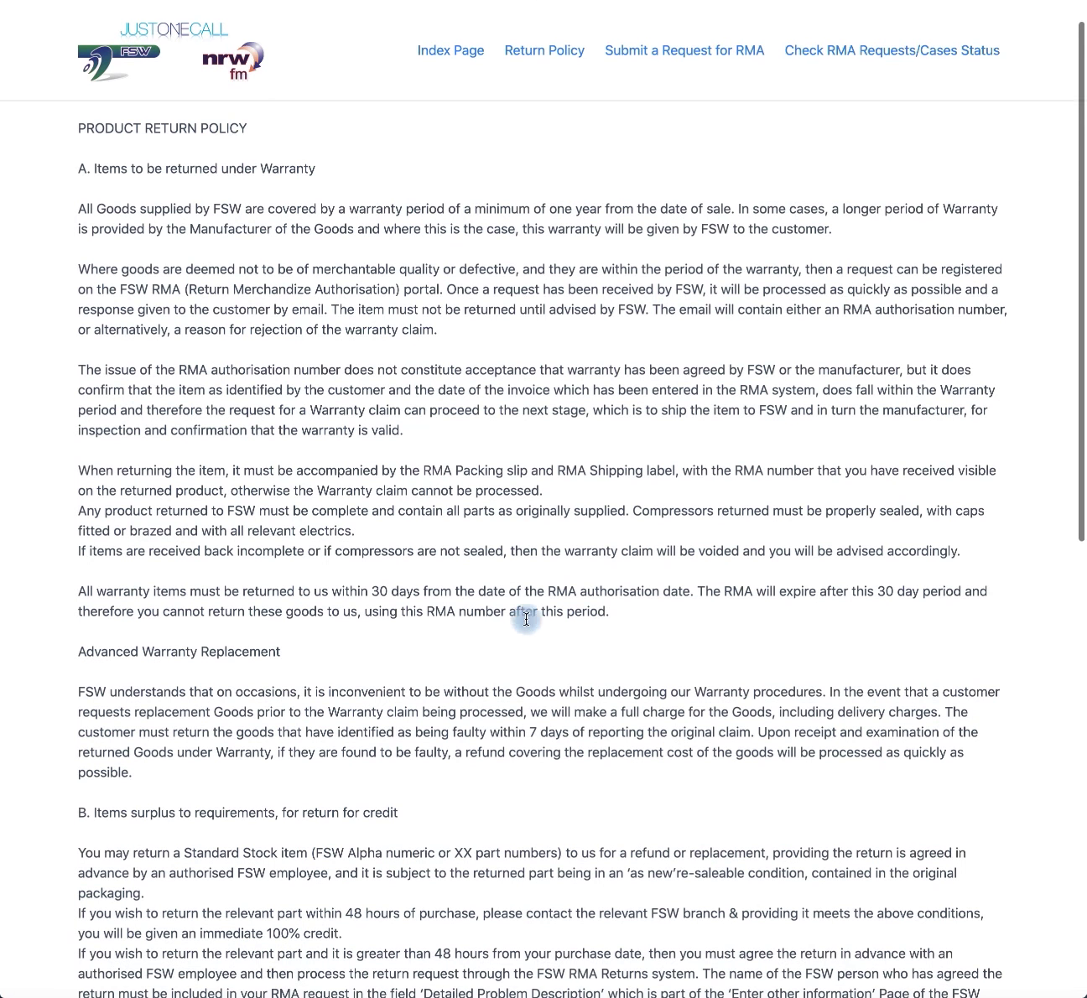
scroll(455, 759, down, 10)
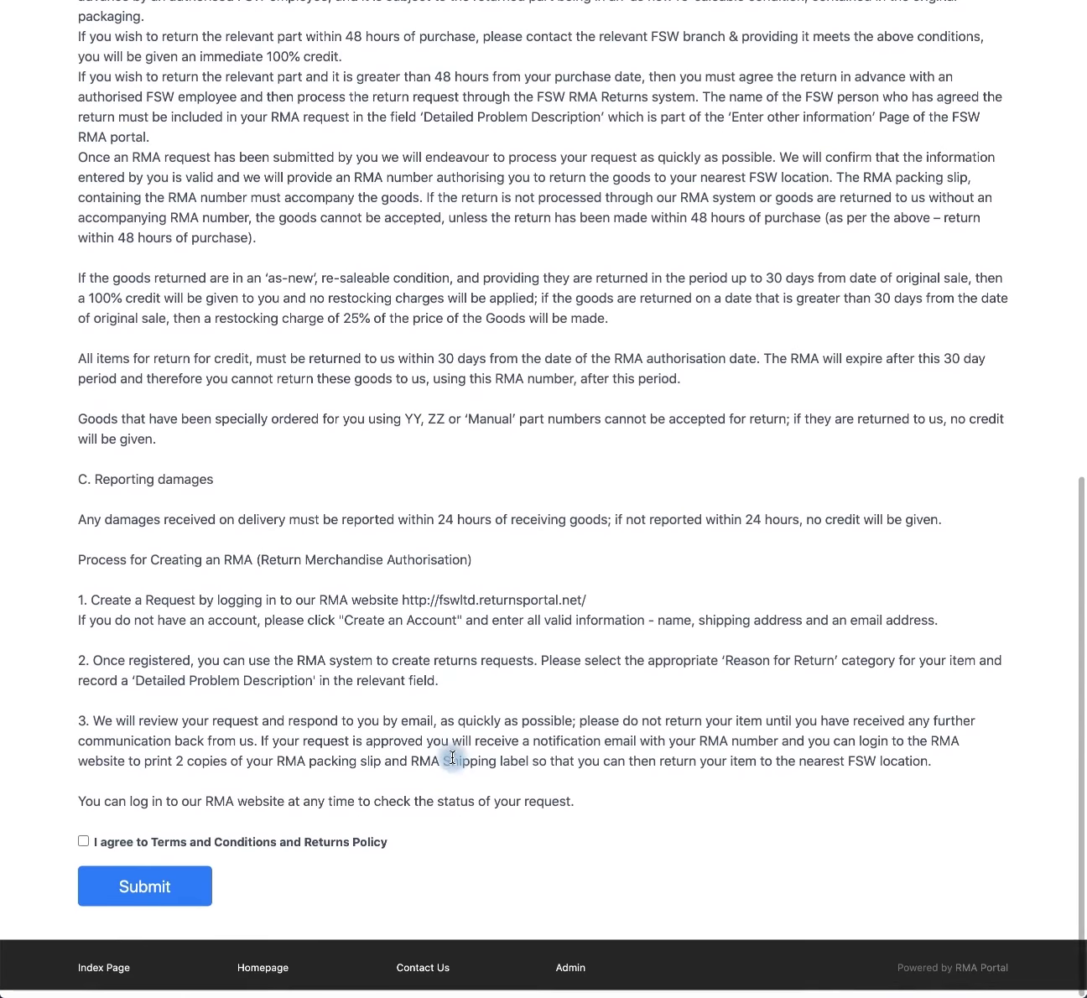
click(85, 848)
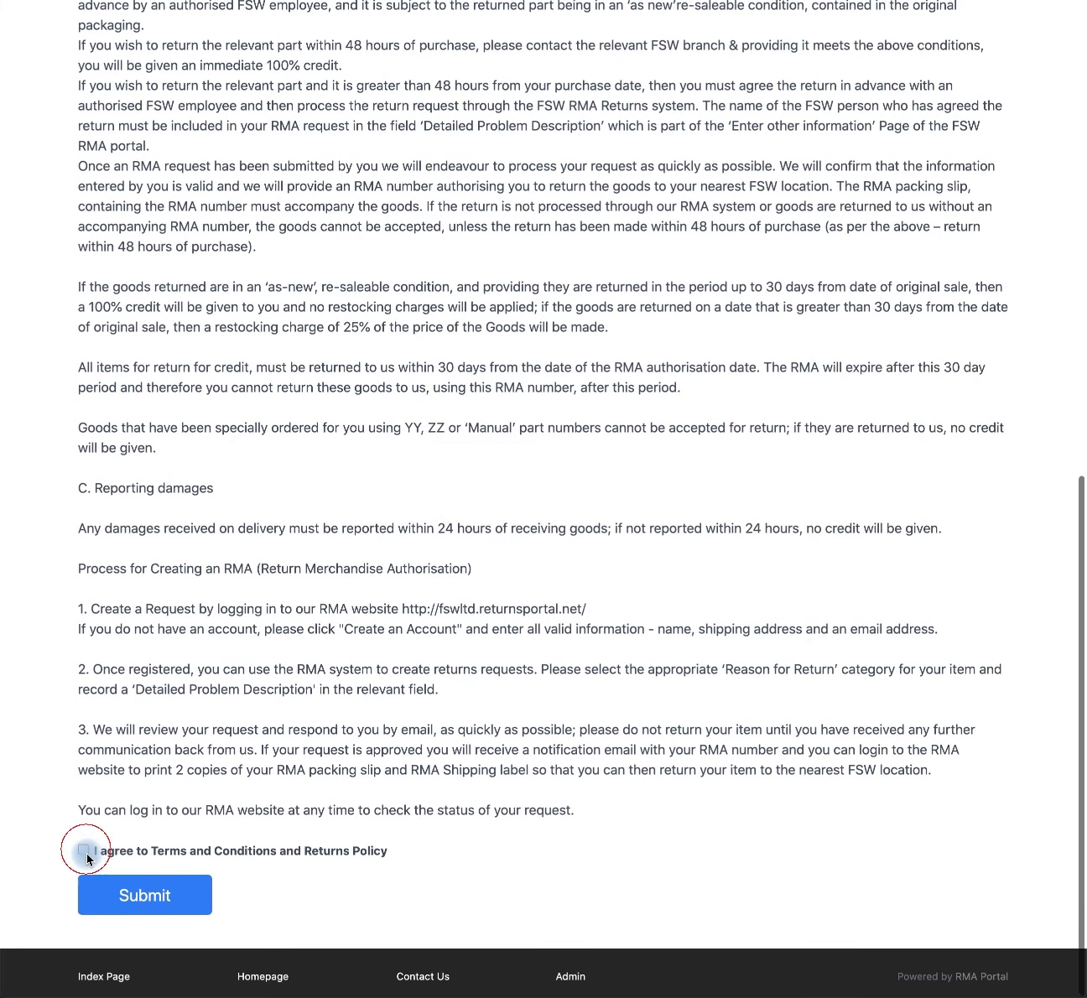
click(97, 893)
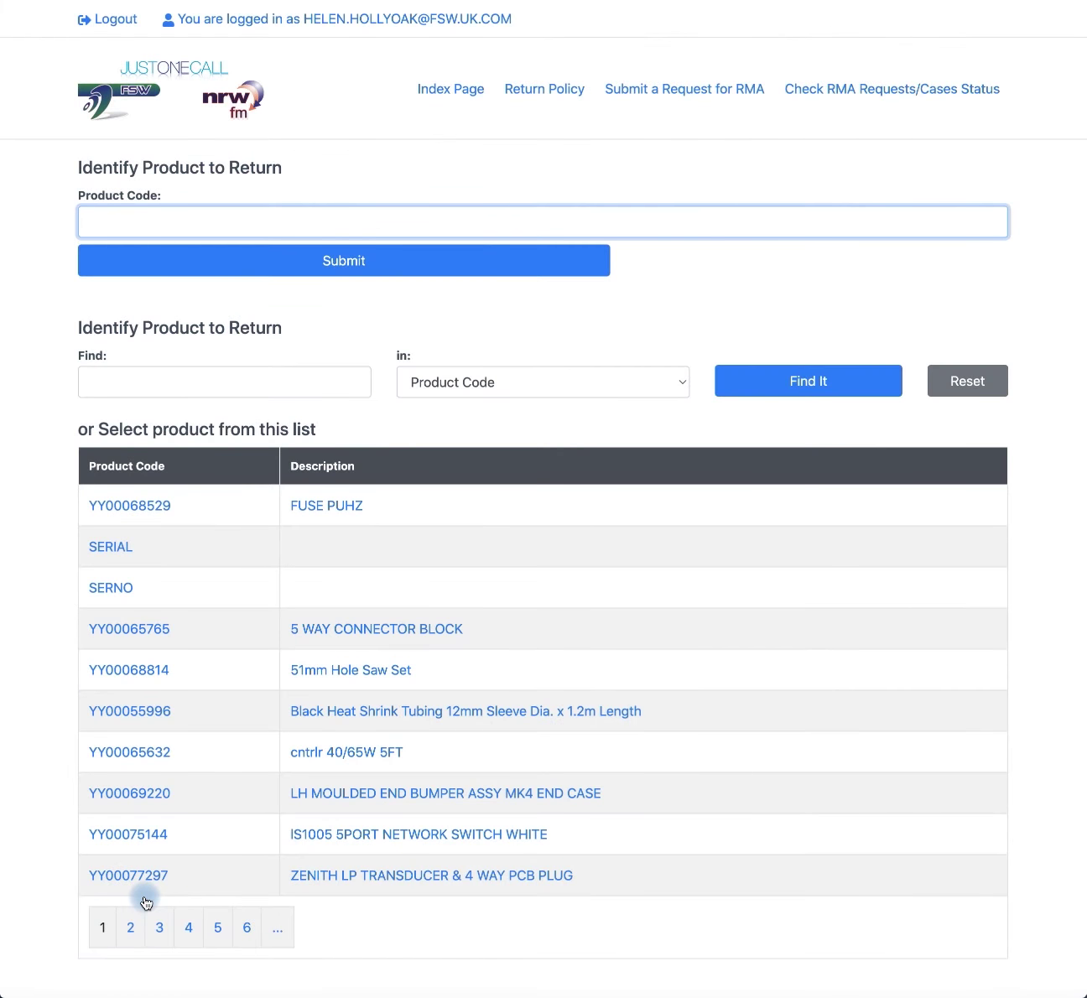
Step: Enter product code Q4900 to identify the Gasmate leak detector for return
text(Q)
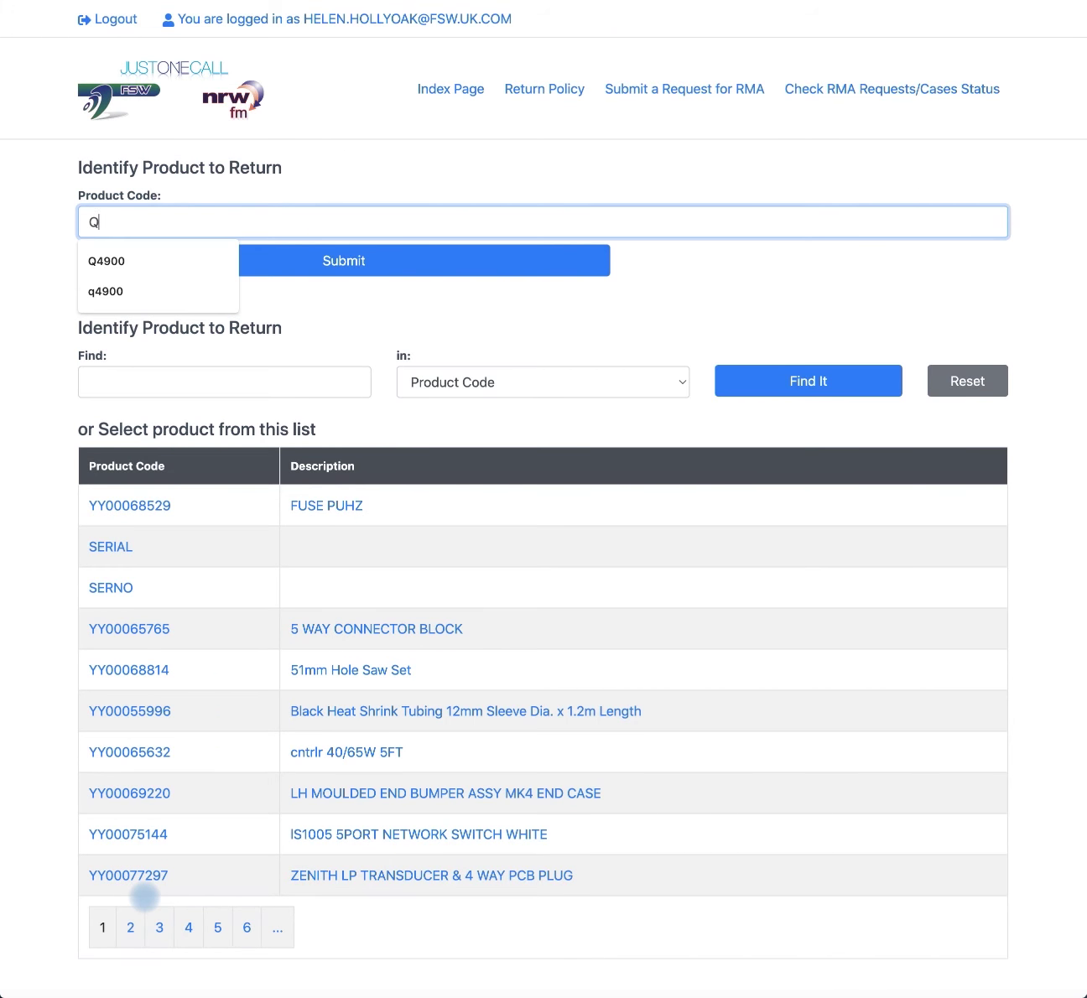
text(4900)
key(Return)
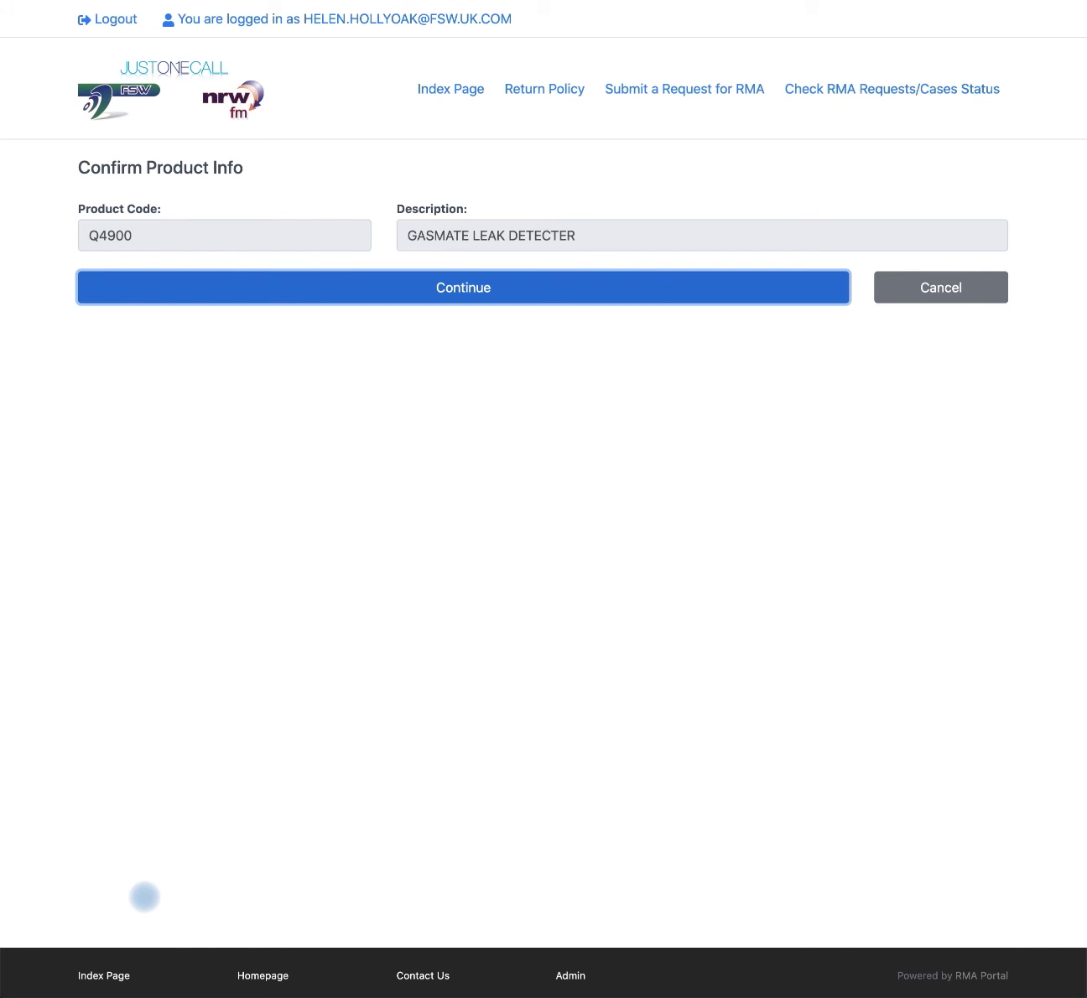
Step: Confirm the product, continue to the details form and enter the engineer's name
click(470, 293)
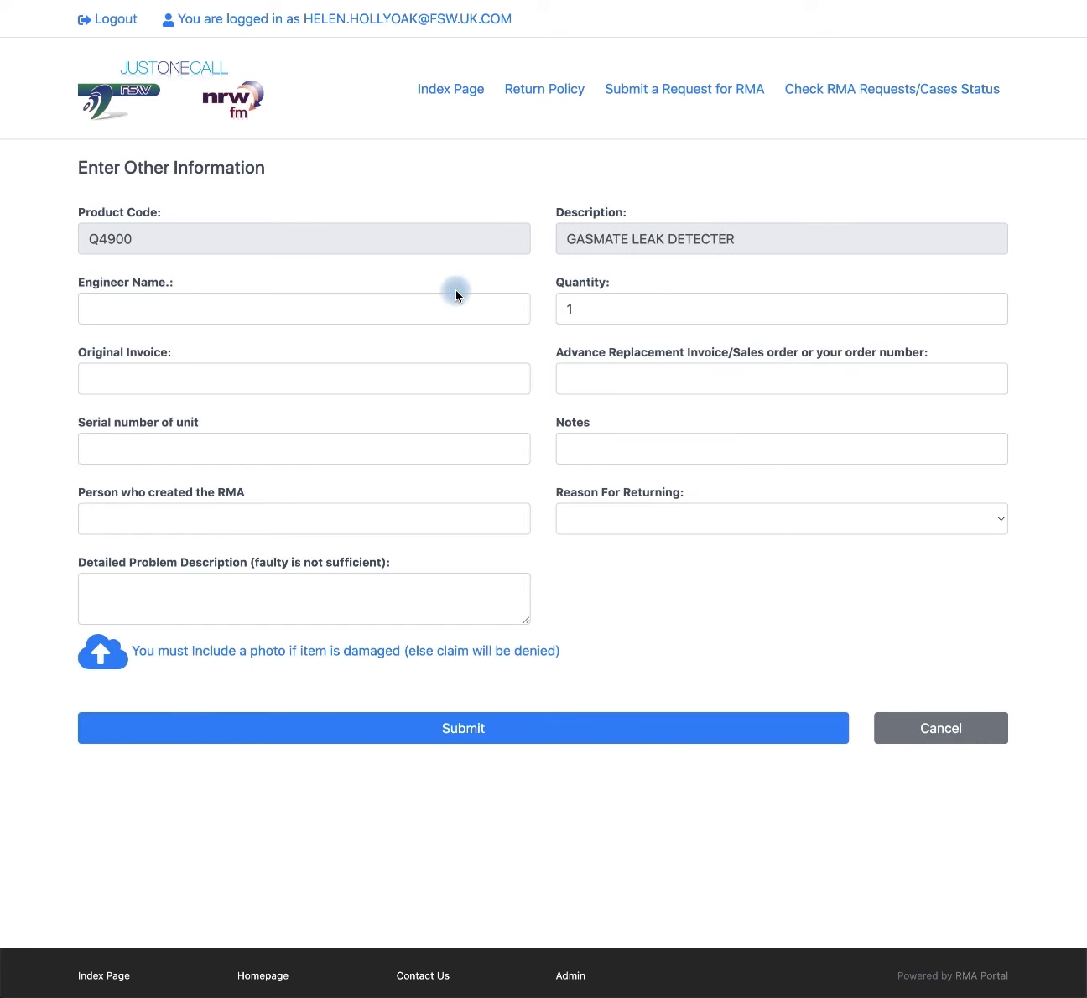
click(119, 303)
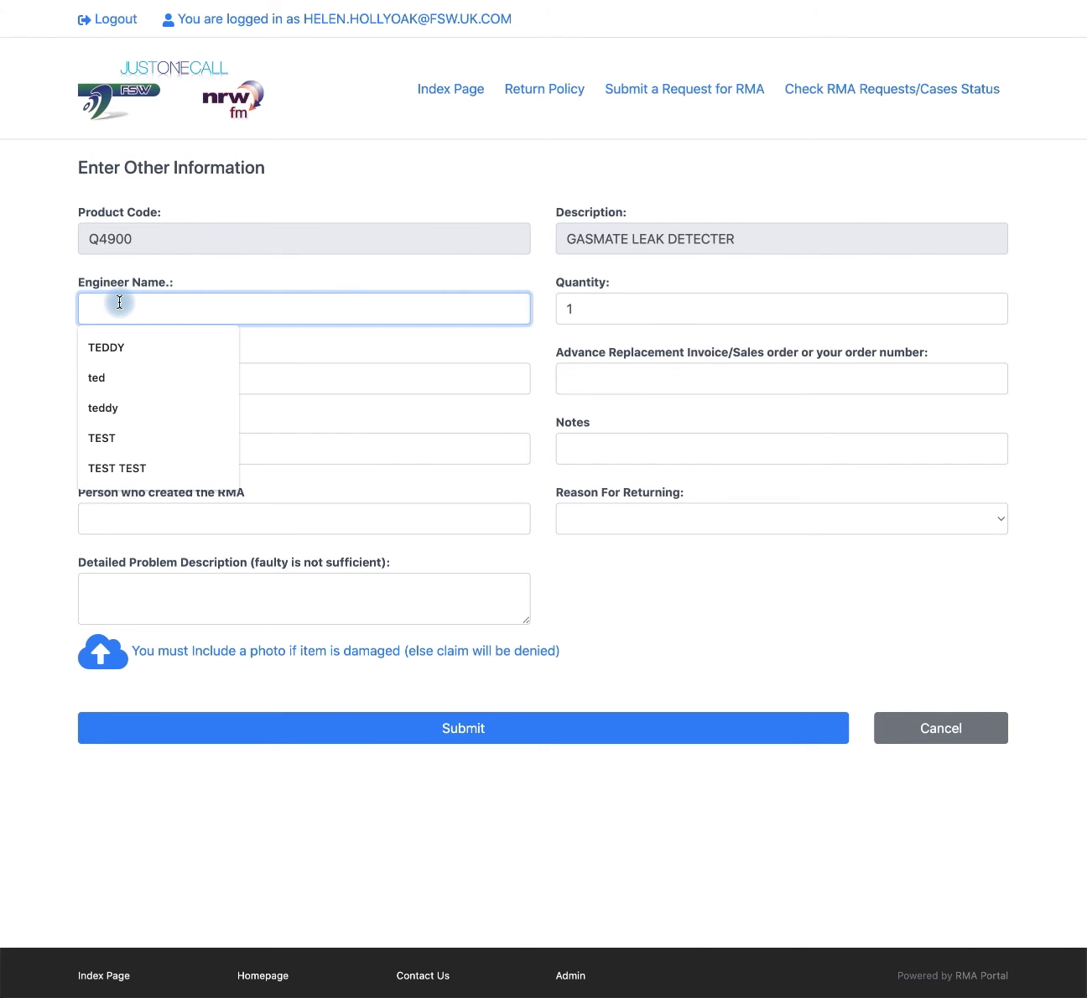
text(TEDDY)
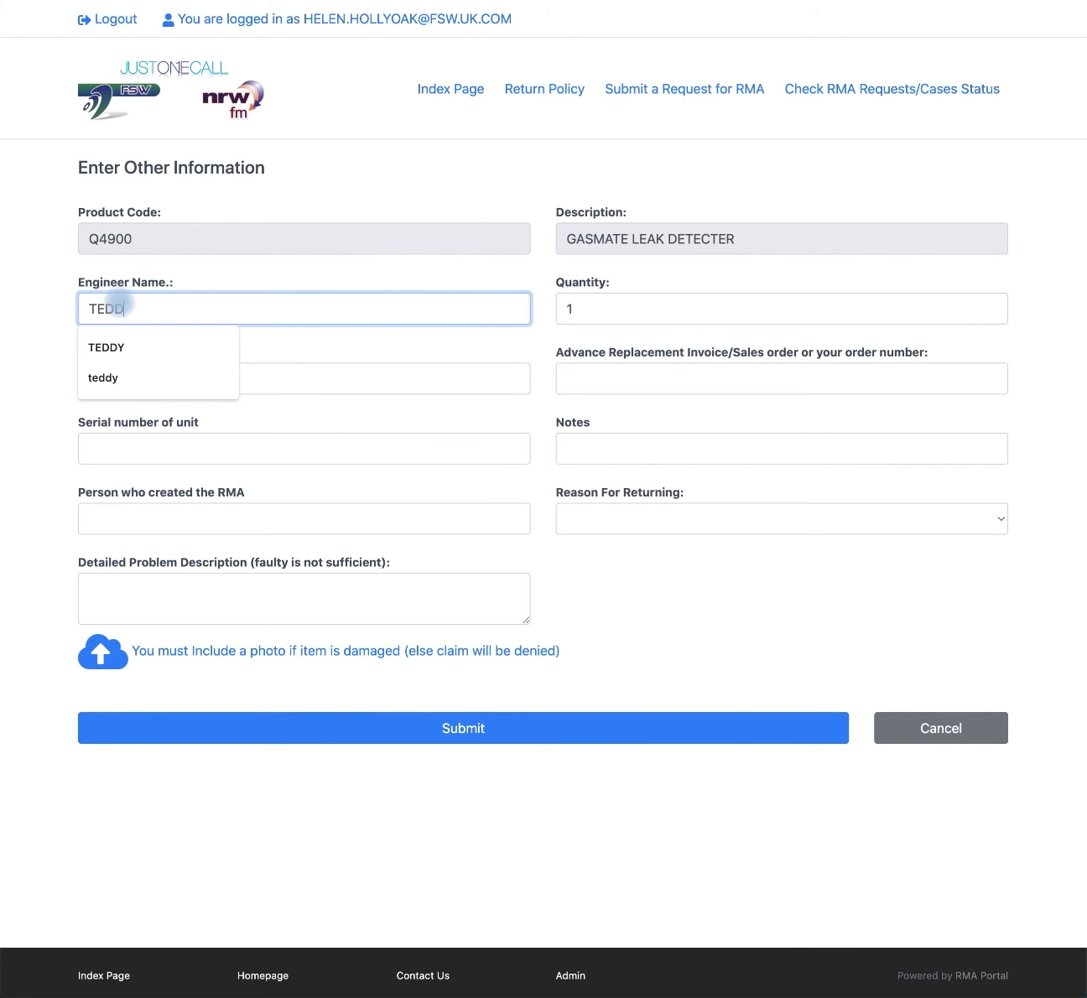
click(607, 308)
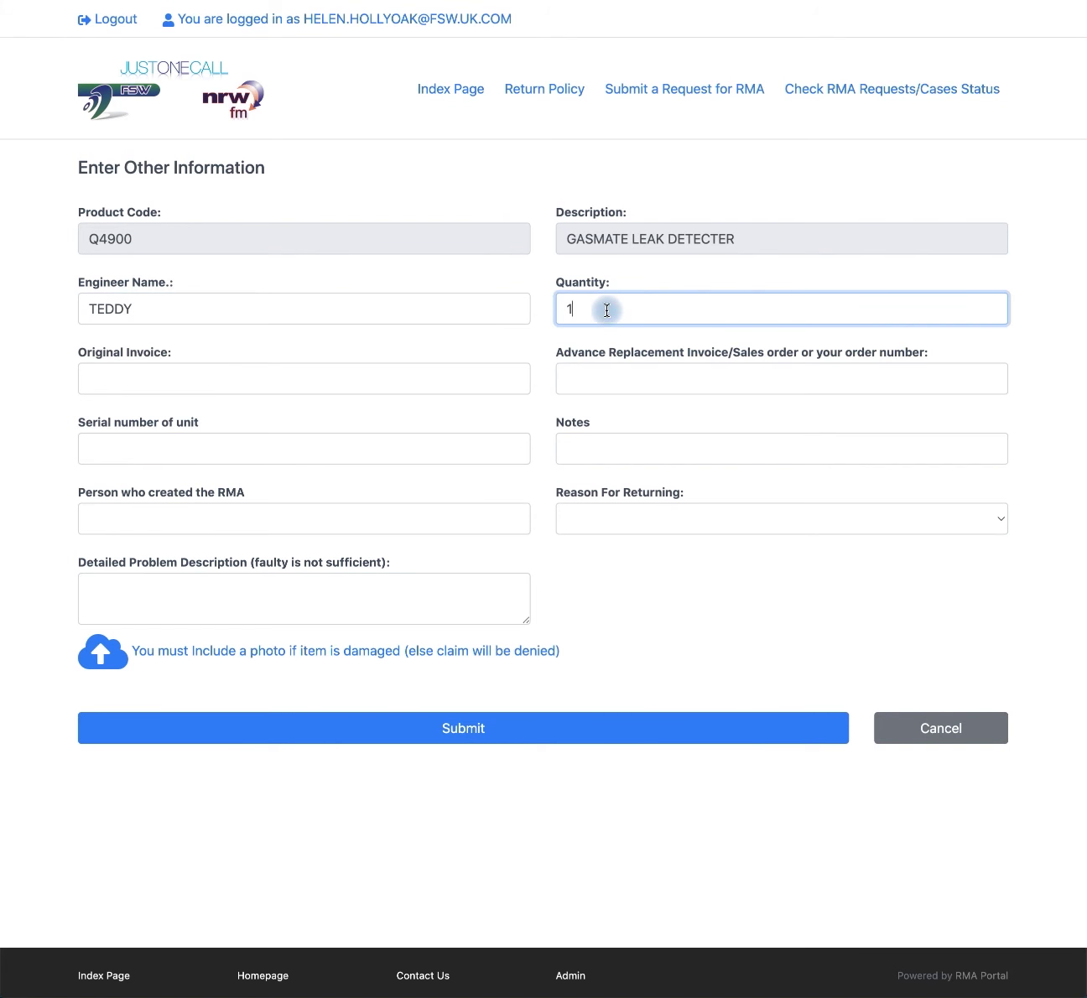
Step: Fill in the original invoice number, advance replacement order number and serial number 123452
click(252, 374)
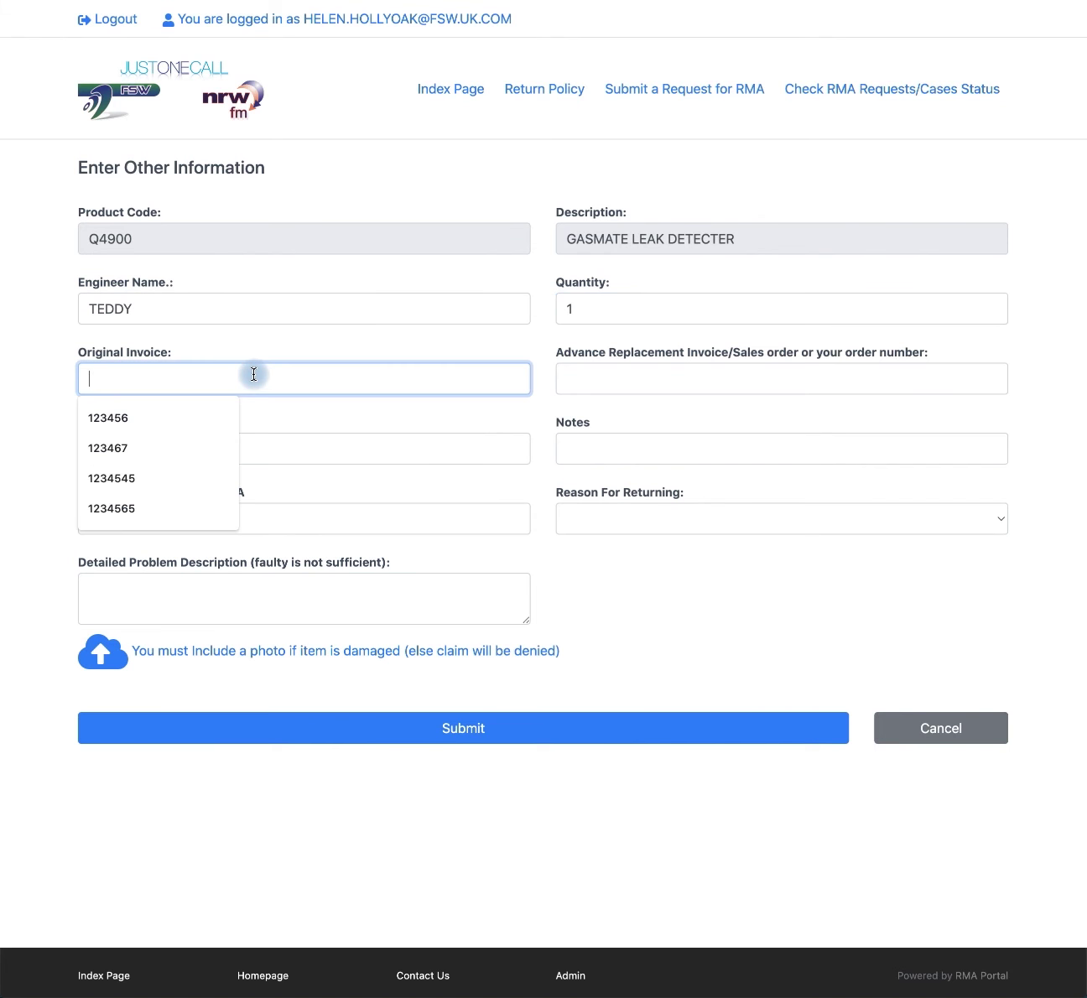
text(12345678)
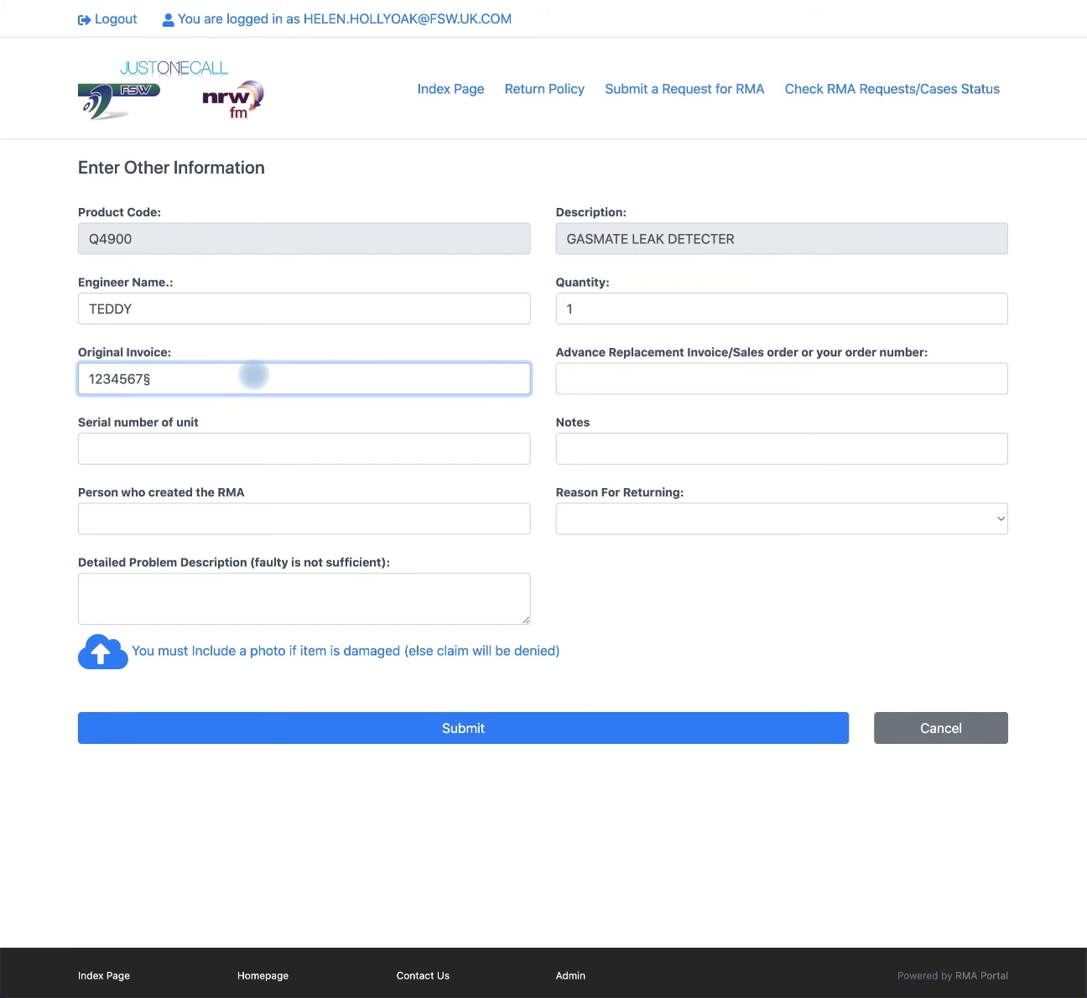
key(Tab)
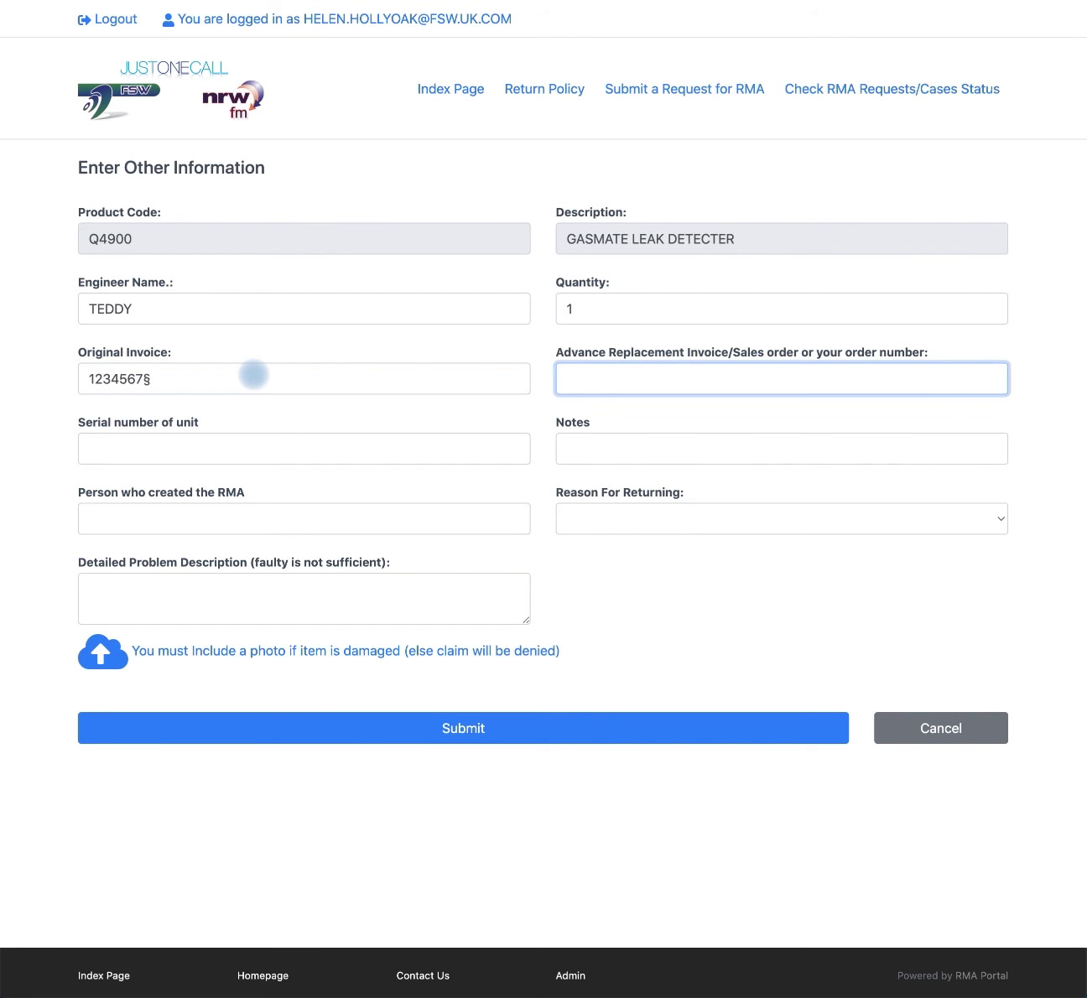
text(123452)
key(Tab)
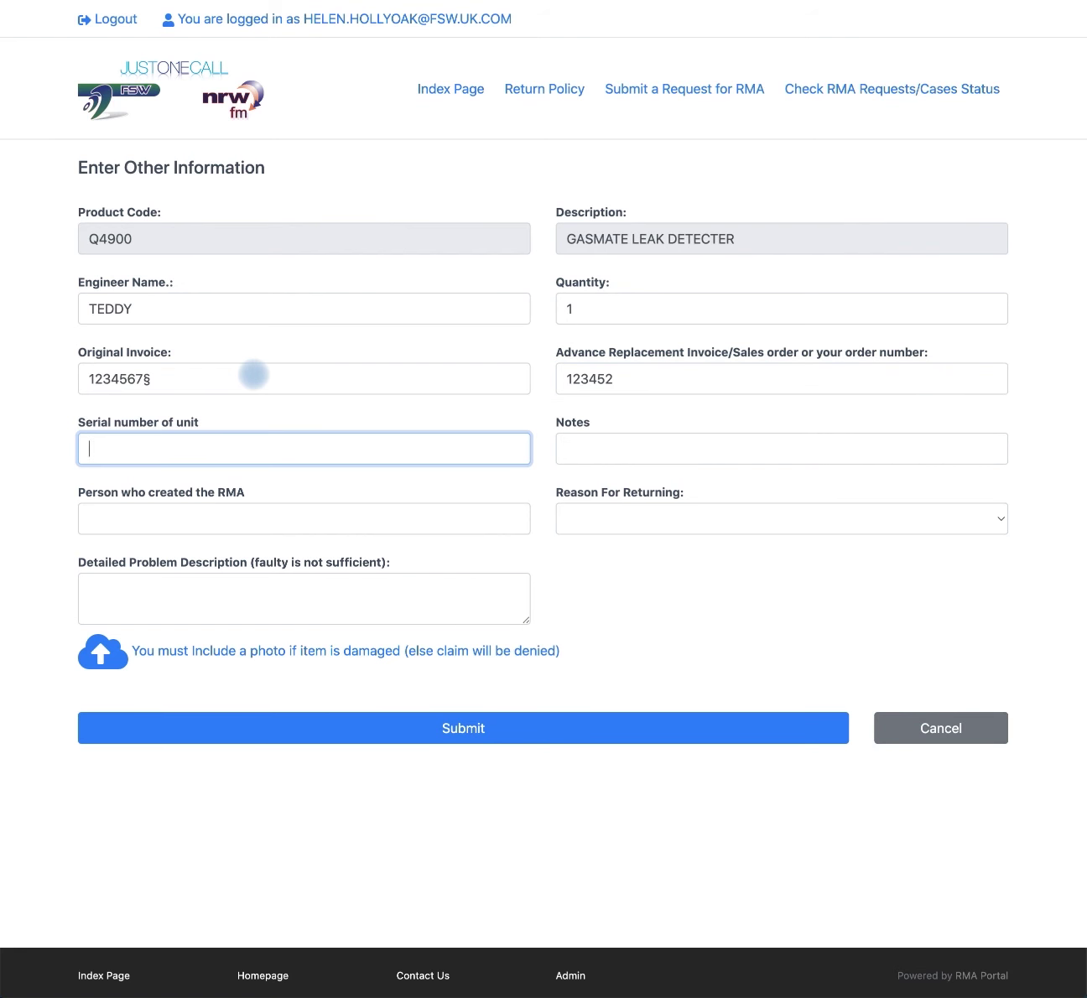
text(123452)
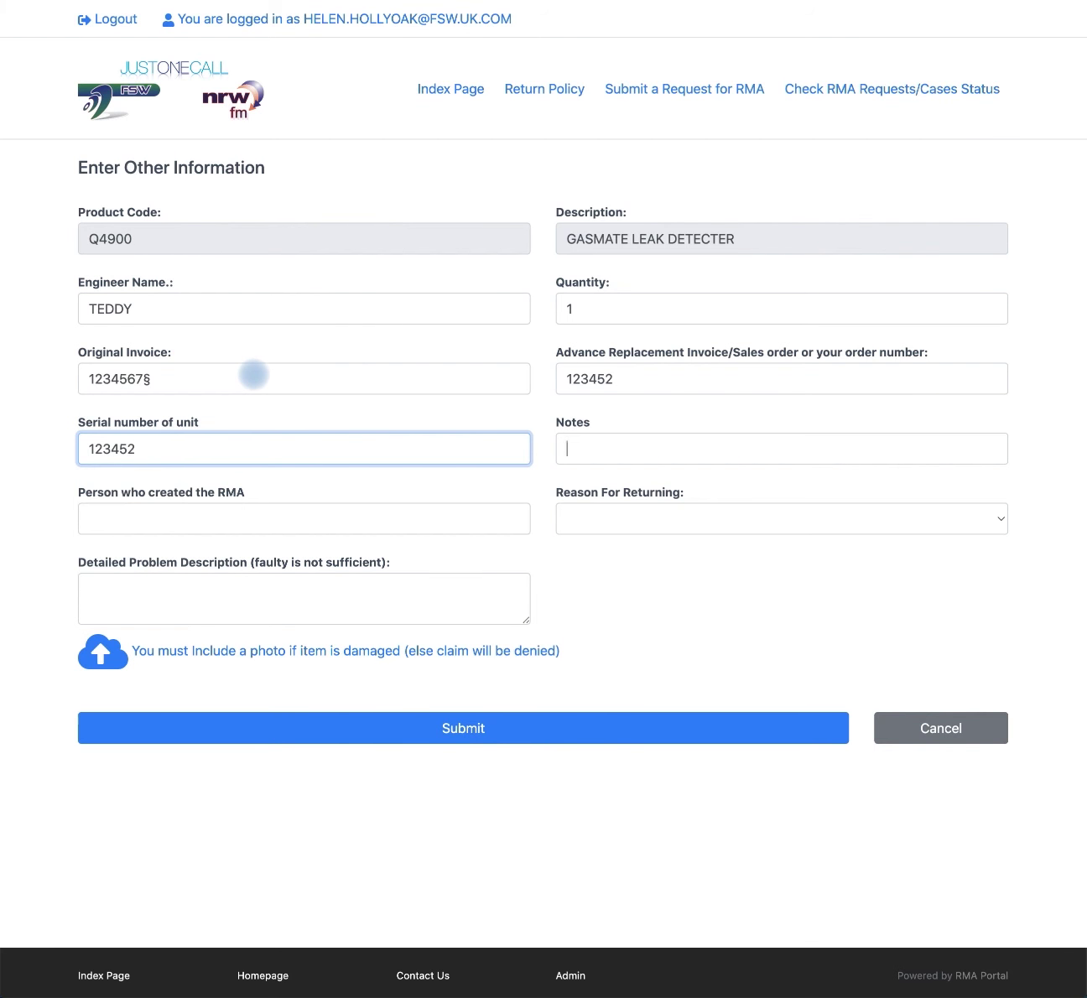
Step: Add the note FAULTY and the name of the person creating the RMA
key(Tab)
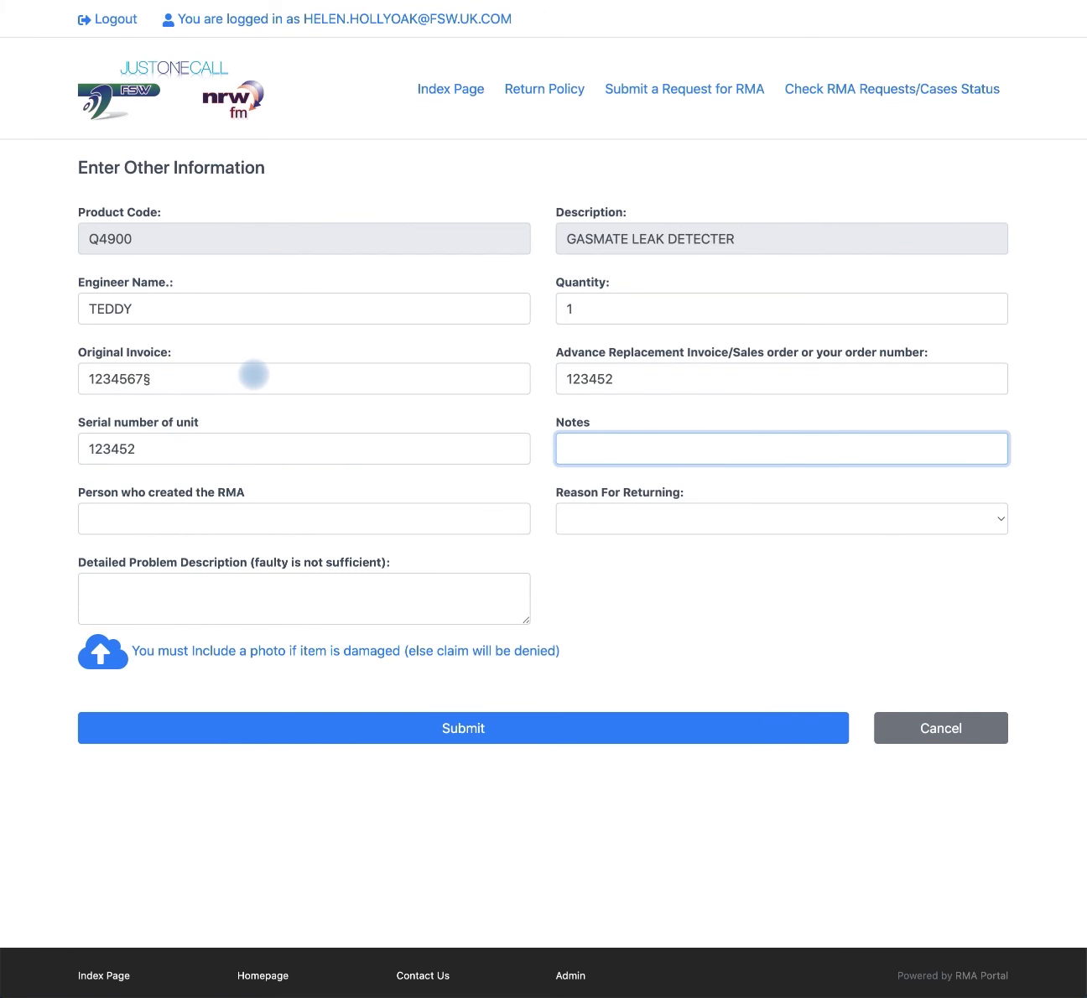
text(FAUTLY)
key(BackSpace)
key(BackSpace)
key(BackSpace)
text(LTY)
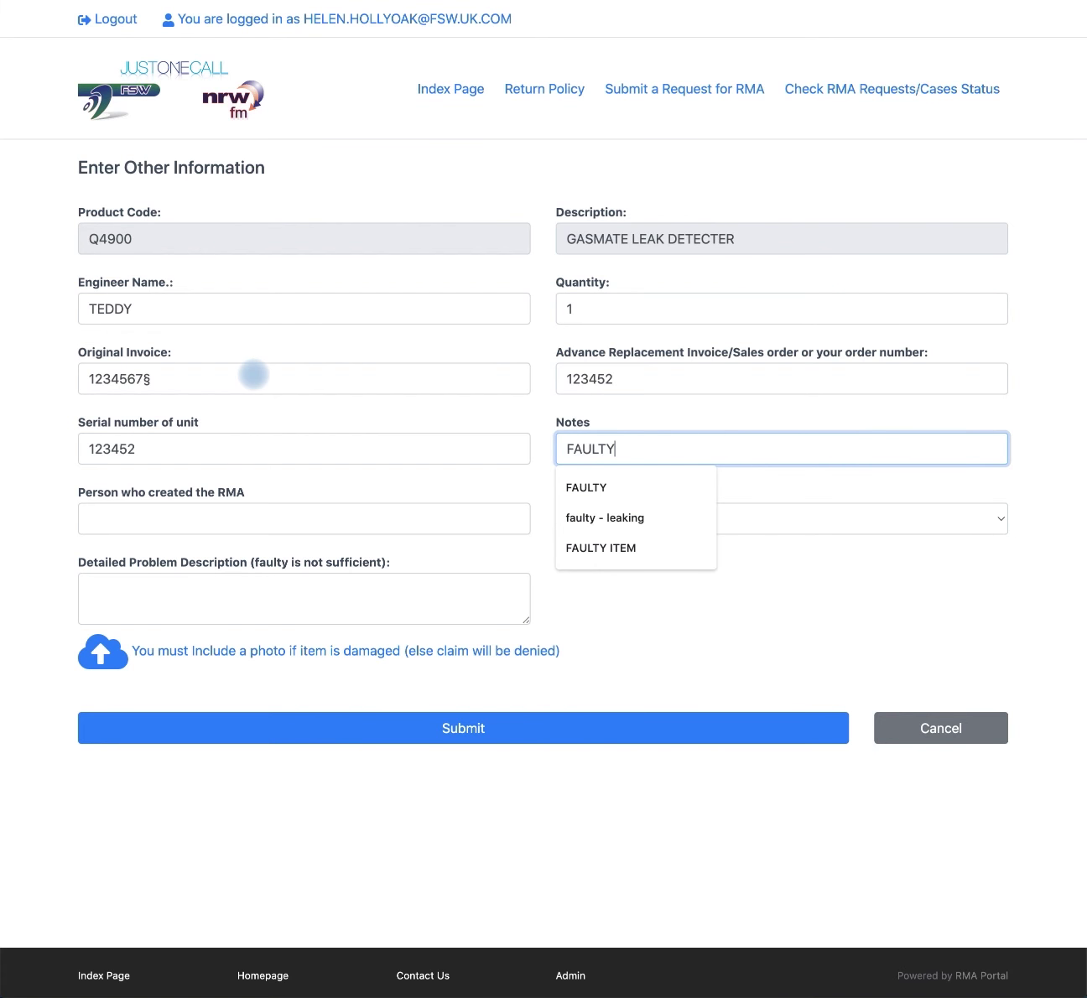
key(Tab)
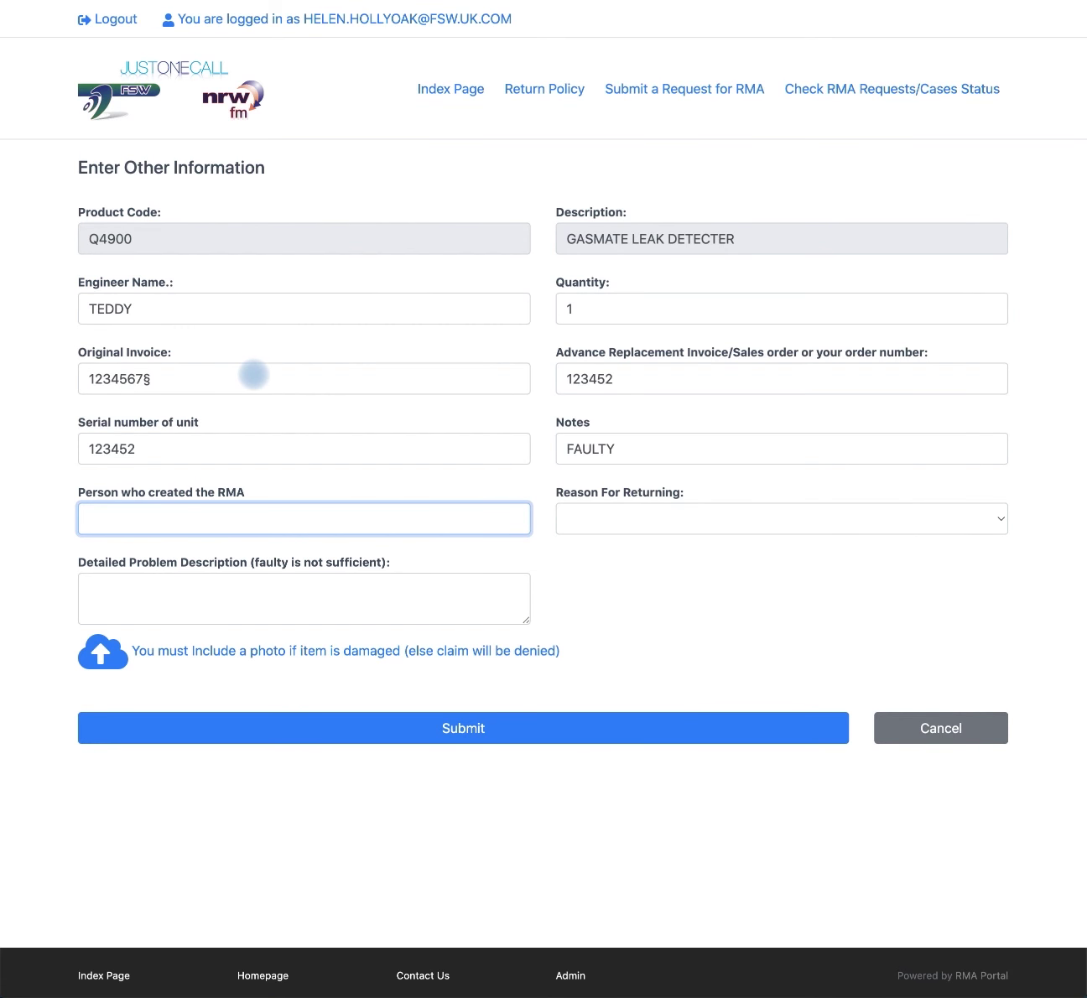
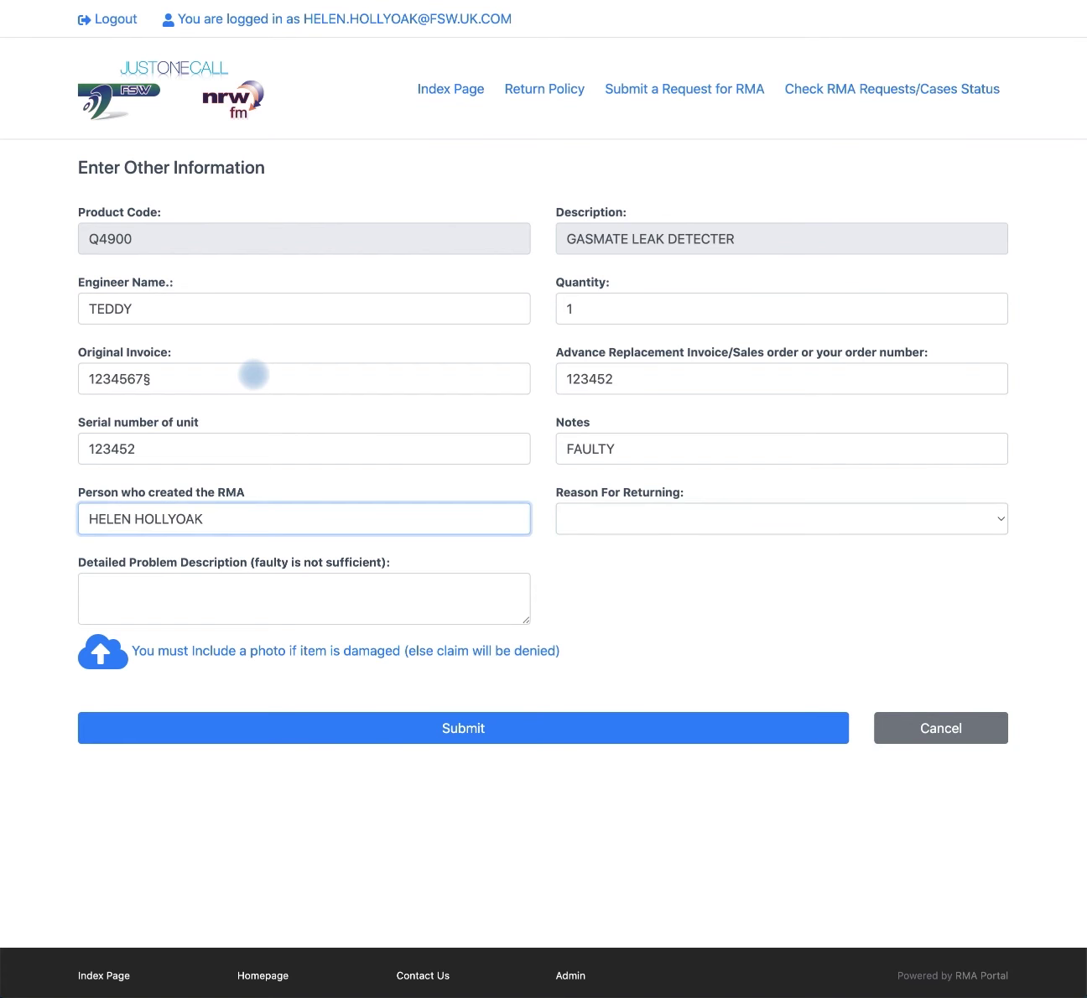
Step: Choose Defective Part as the return reason and describe the problem as ITEM NOT DETECTING GAS
key(Tab)
click(646, 509)
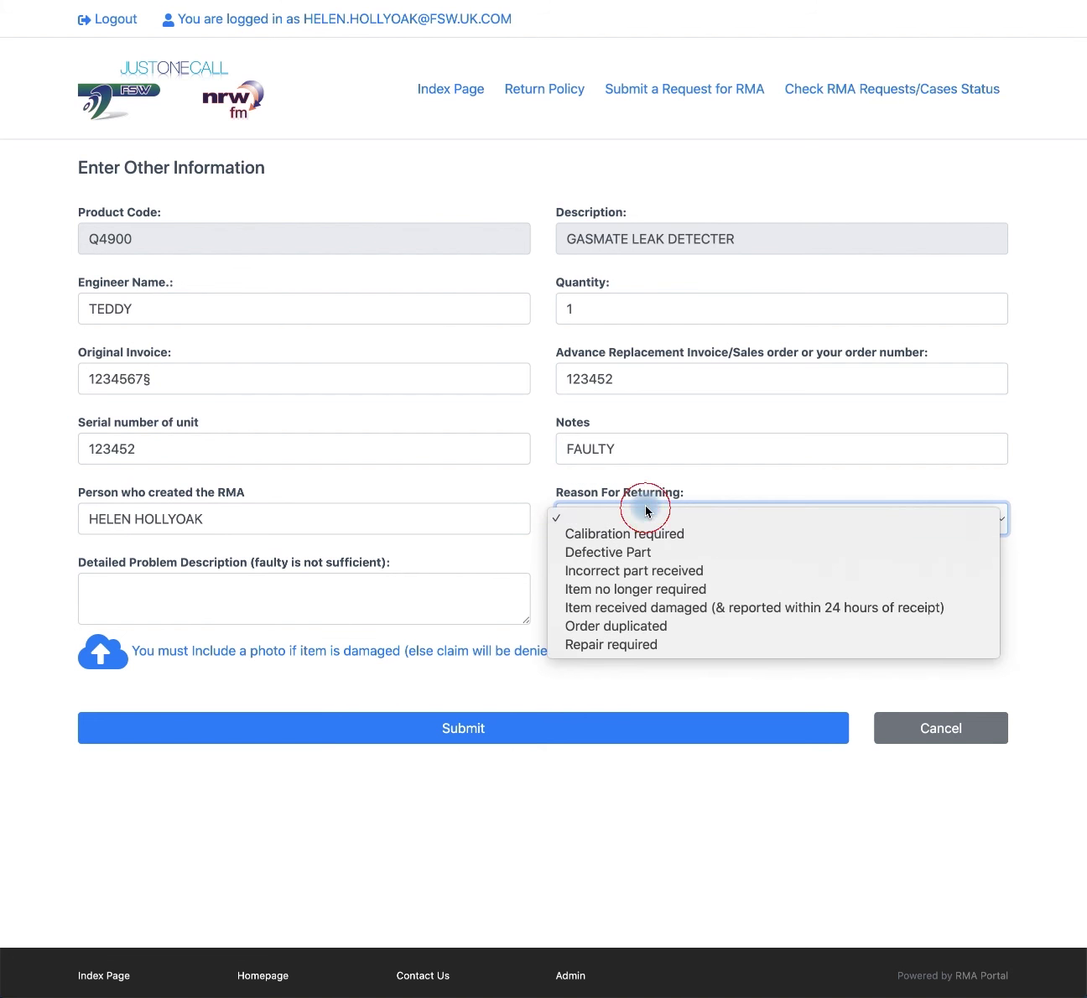
click(628, 554)
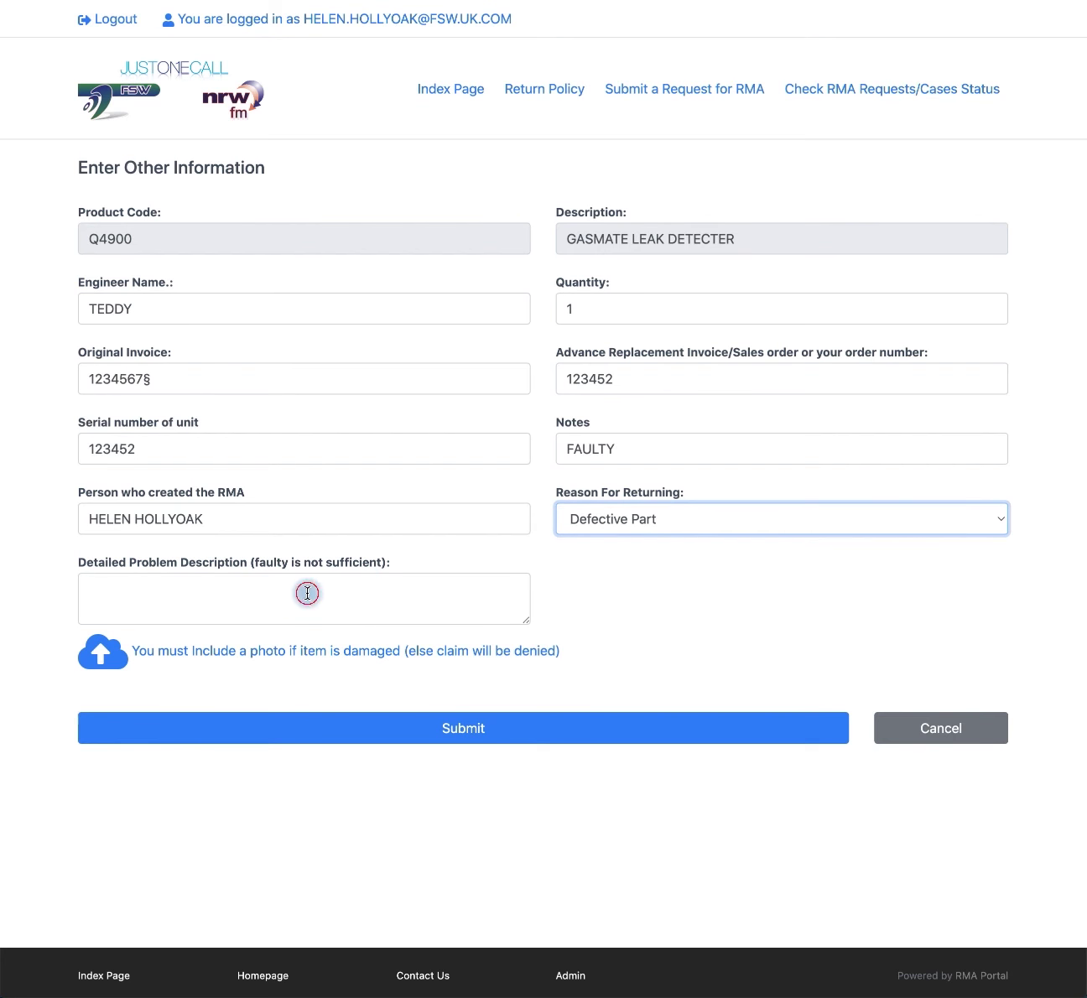
click(306, 592)
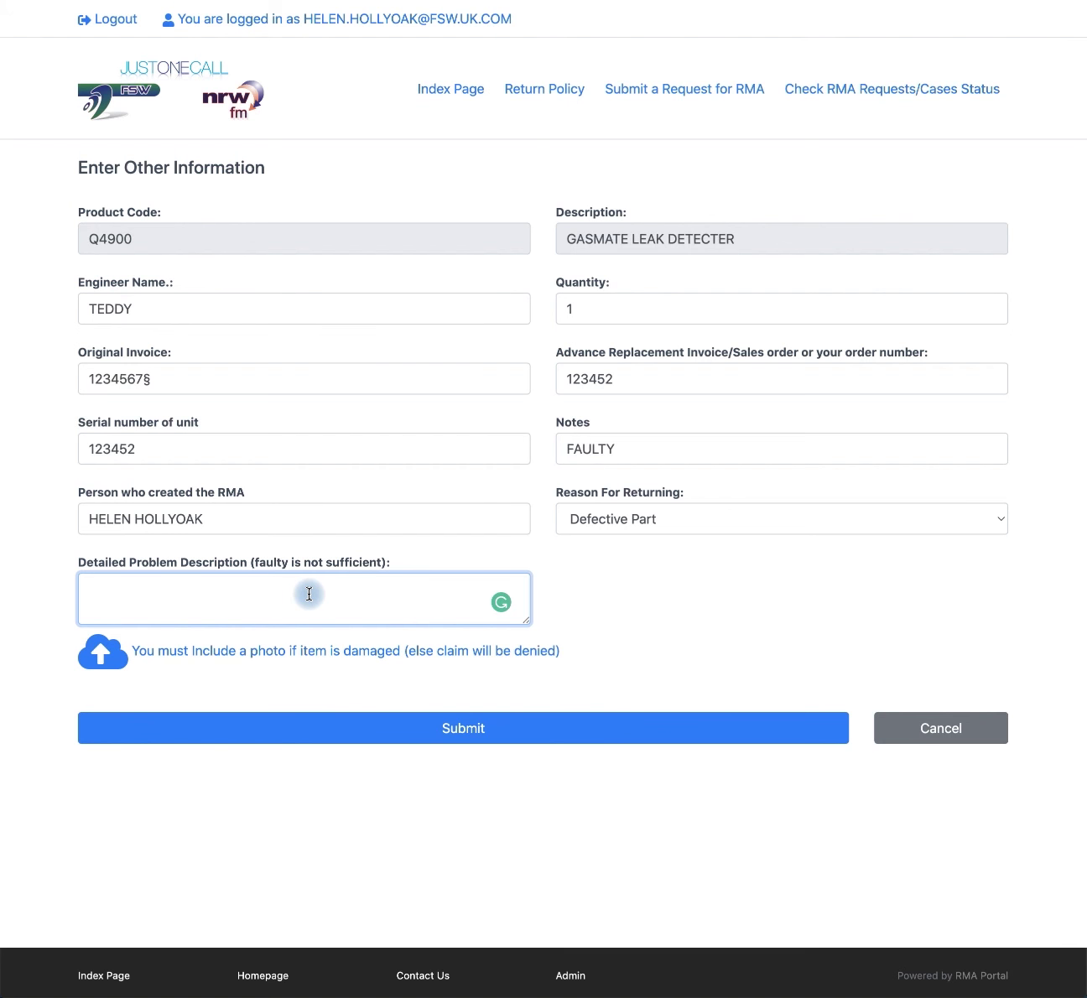
text(ITEM NOT DETECTING GAS)
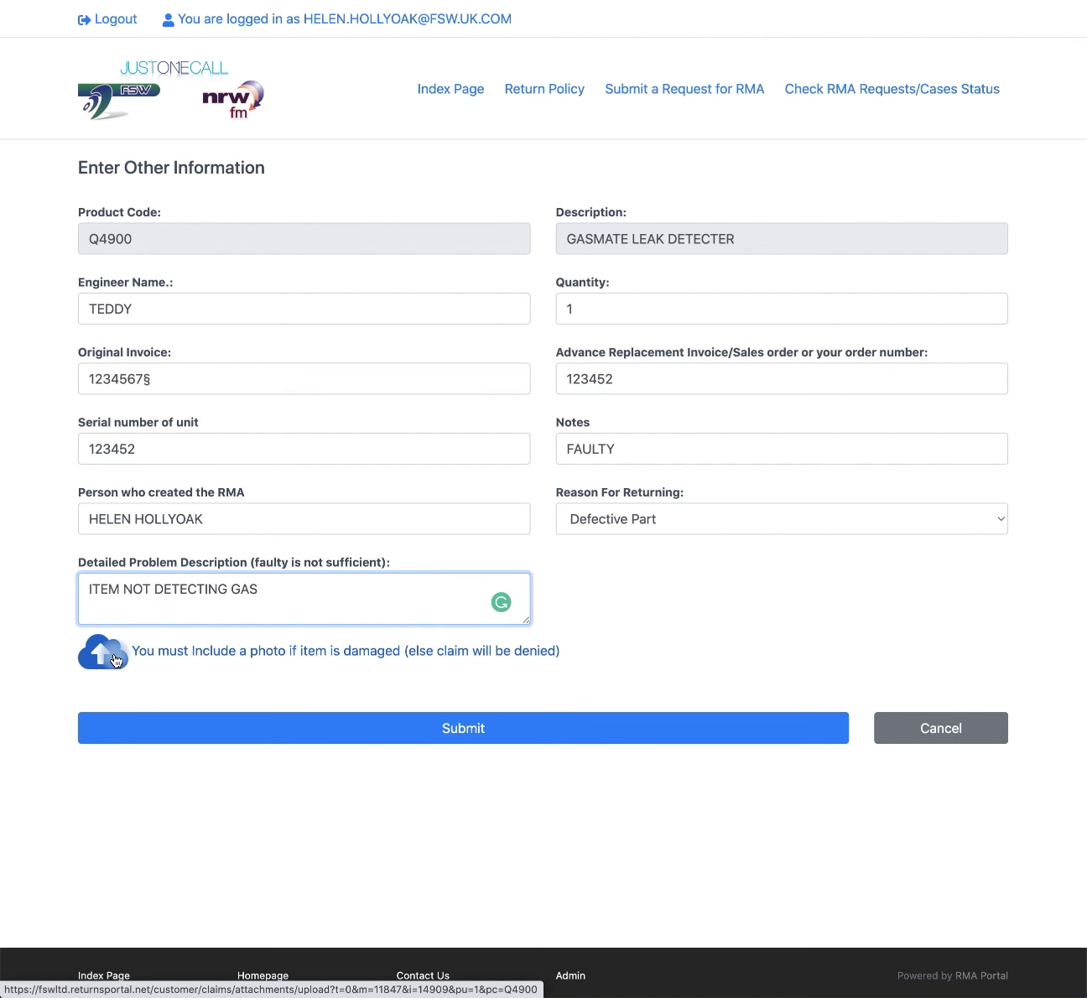
Step: Submit the Q4900 item so it is listed for return as Defective Part, quantity 1
click(409, 731)
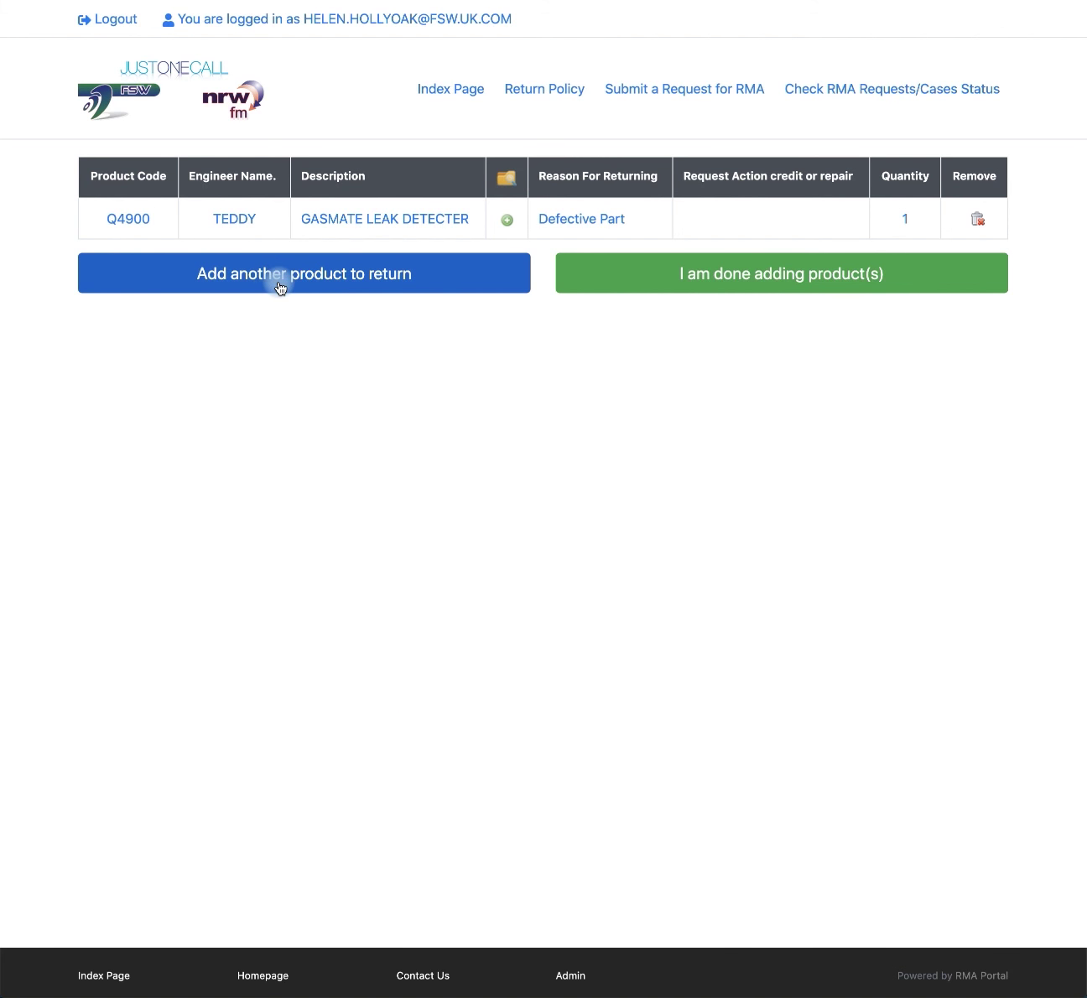
Step: Finish adding products, enter the phone and fax numbers, and submit the RMA request
click(607, 281)
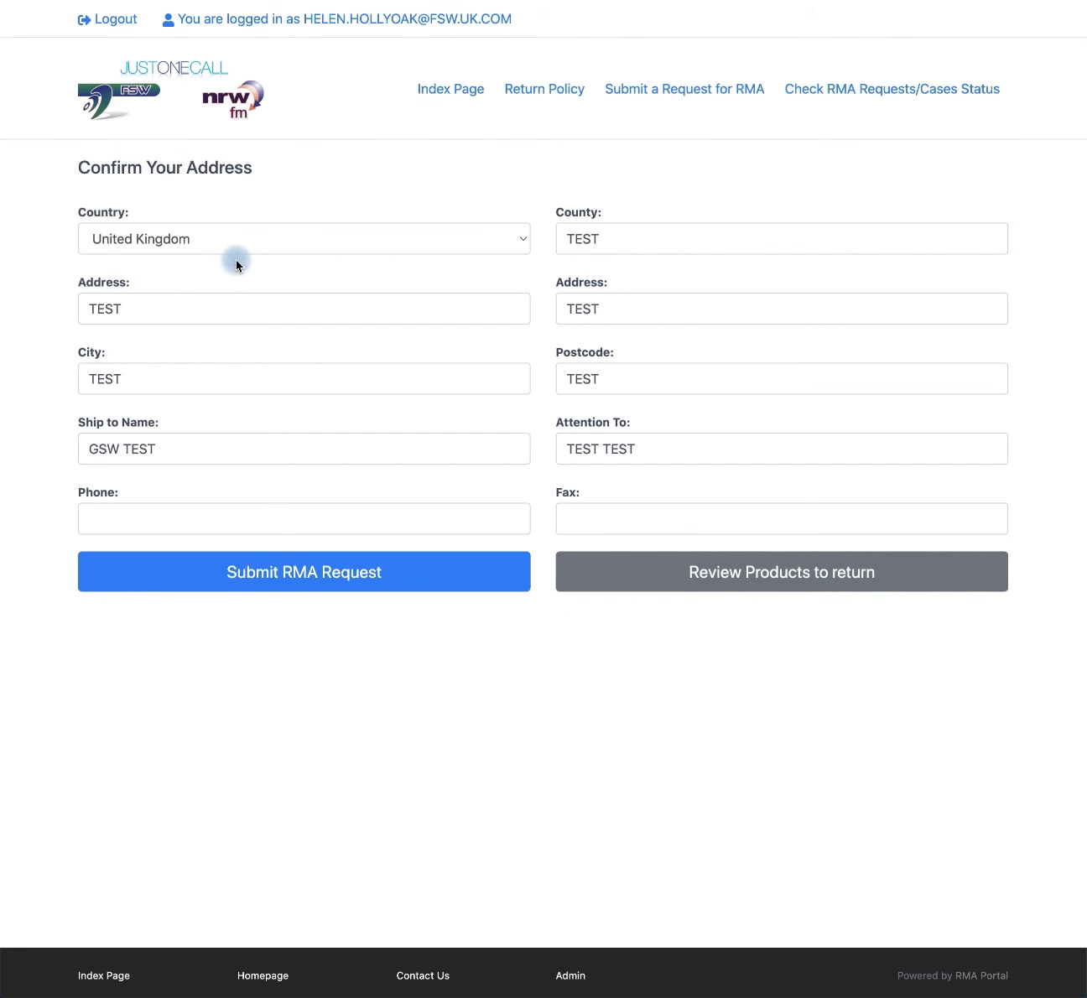
click(102, 515)
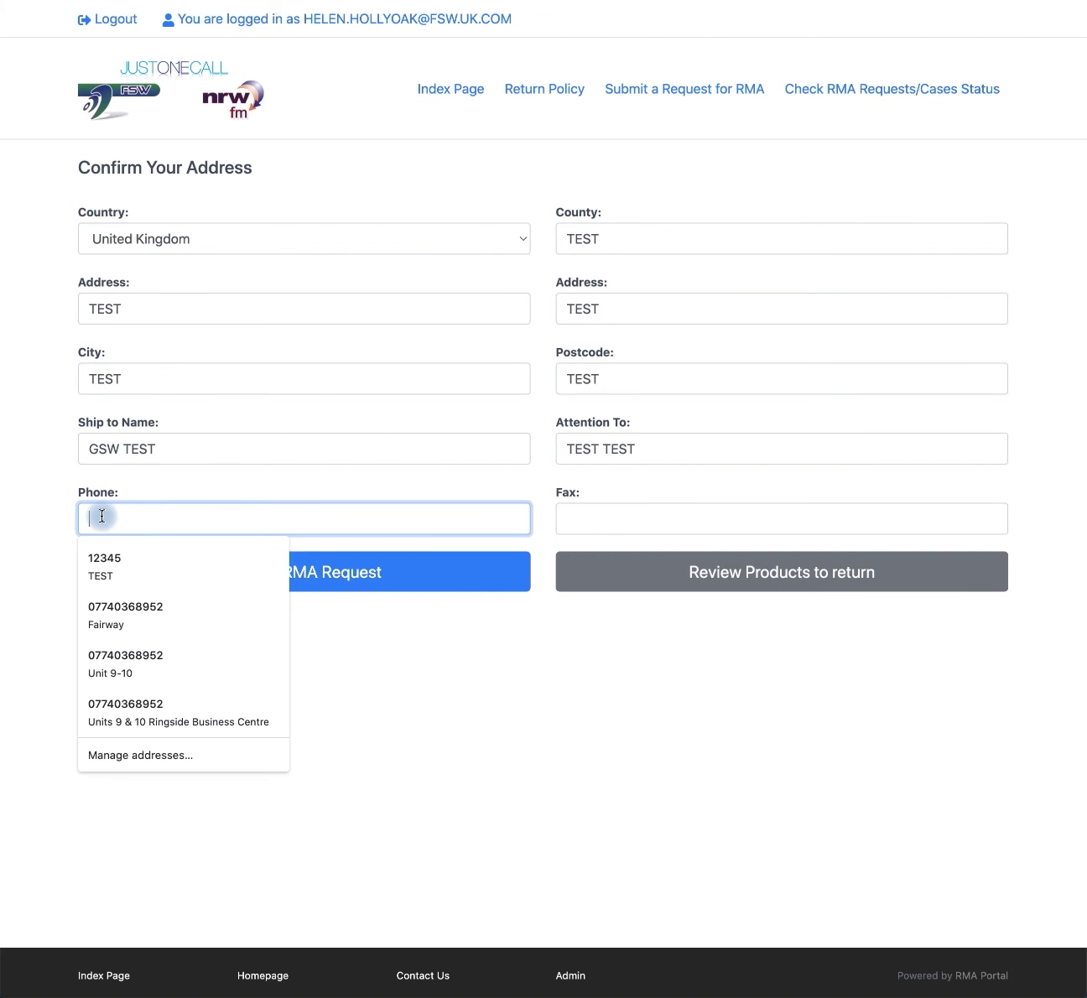
text(1234652)
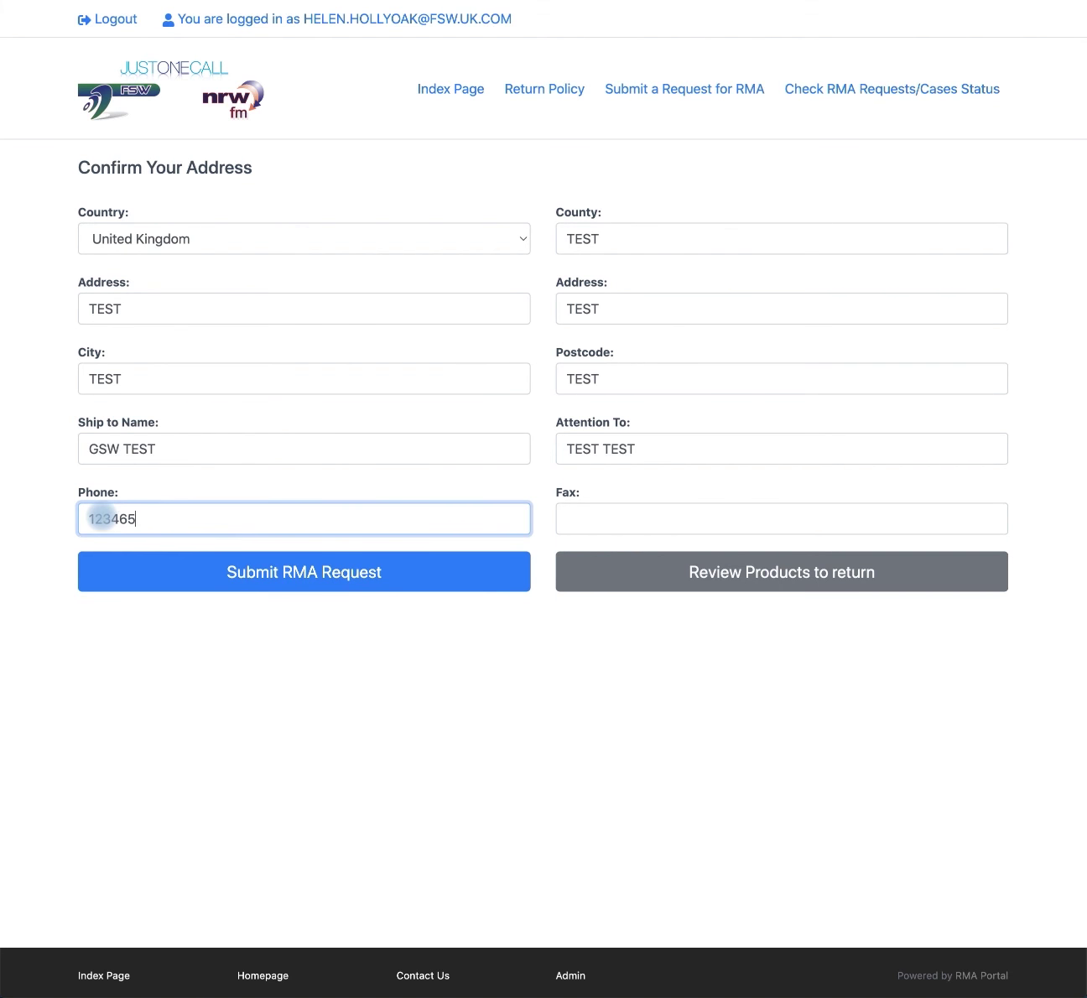
click(606, 517)
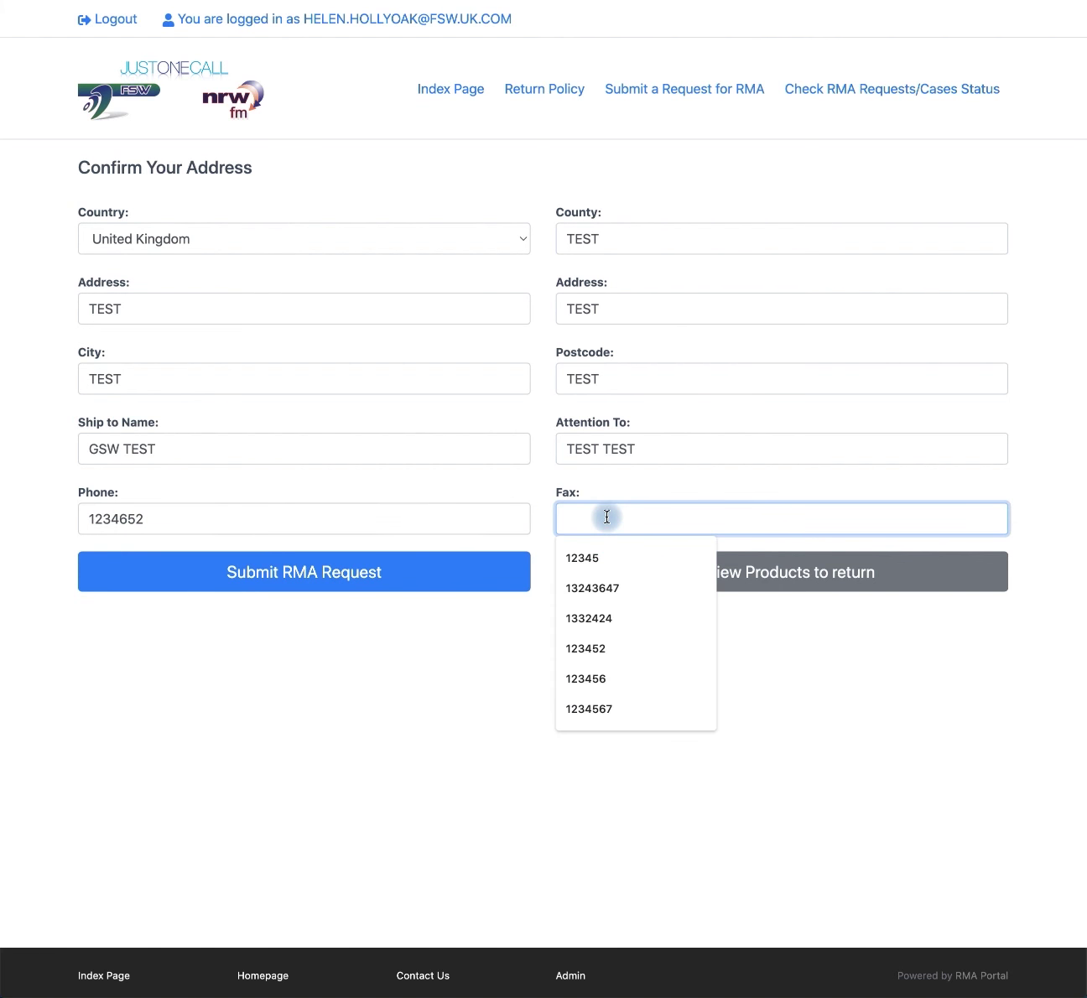
text(12342)
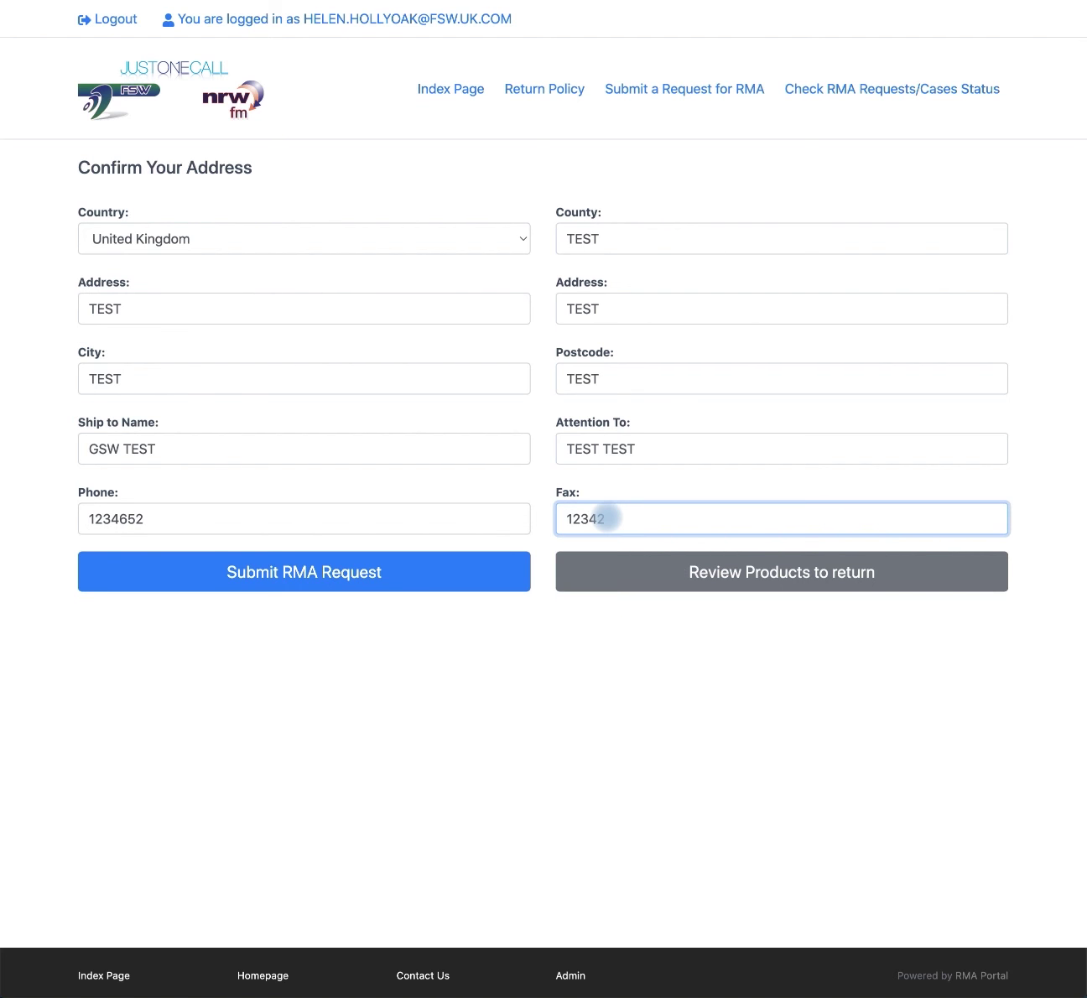
text(6)
click(340, 568)
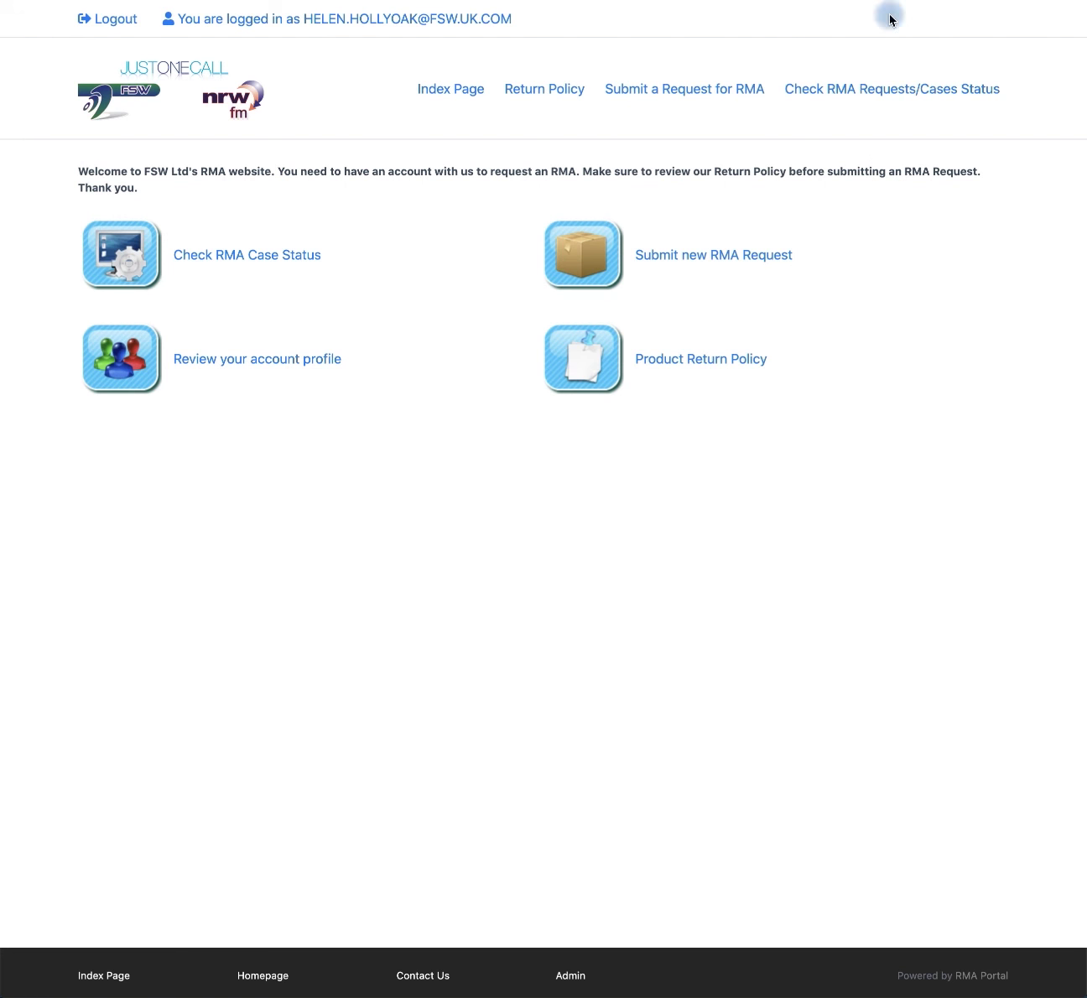
Step: Open the new RMA case from Check RMA Case Status and bring up its packing slip
click(244, 259)
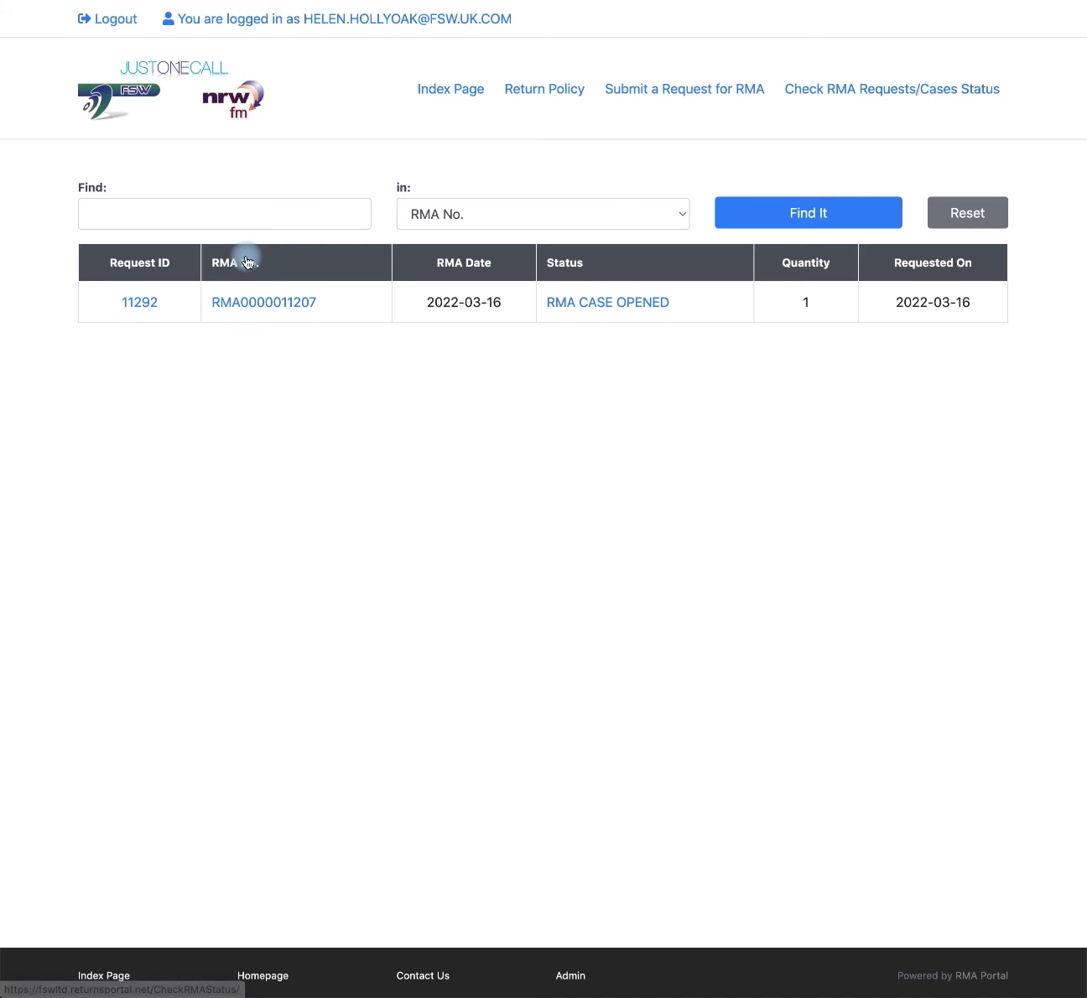
click(260, 304)
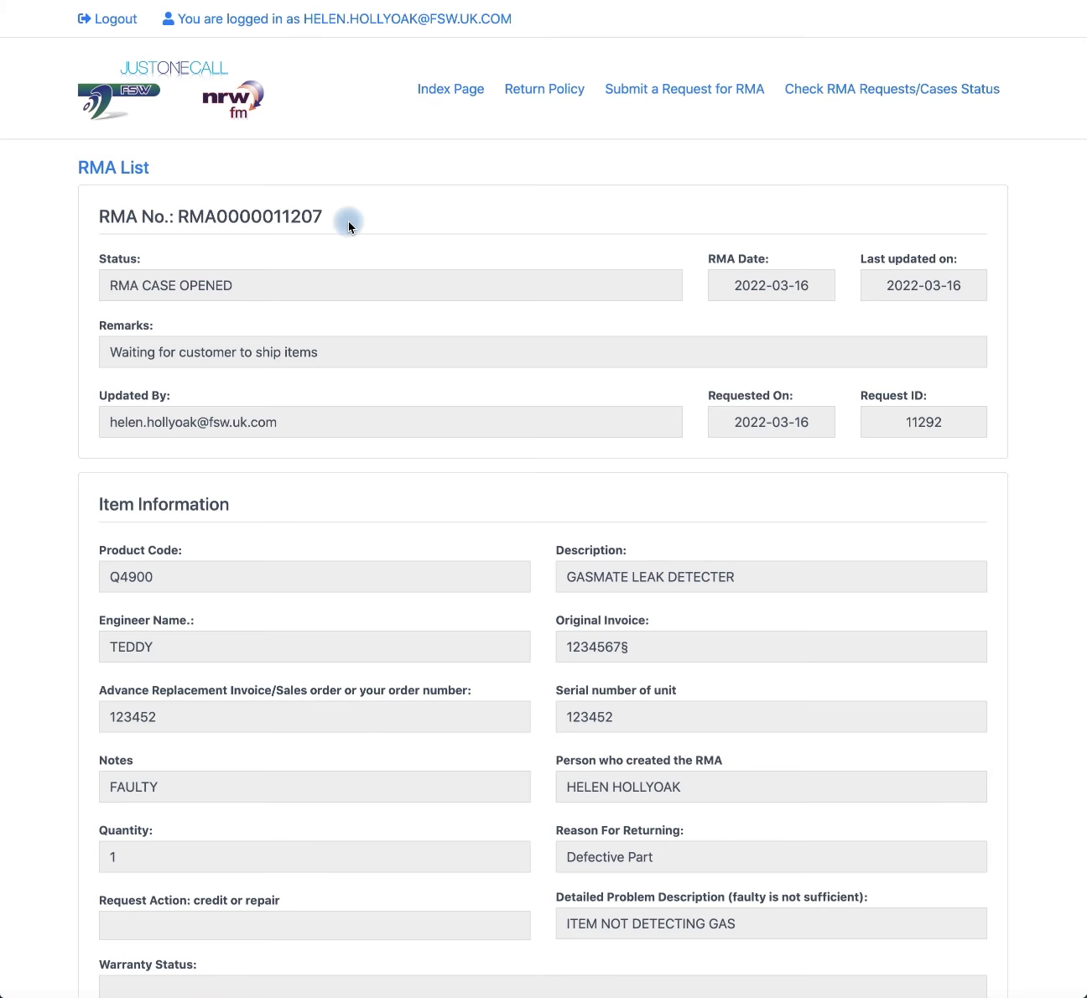
scroll(296, 442, down, 5)
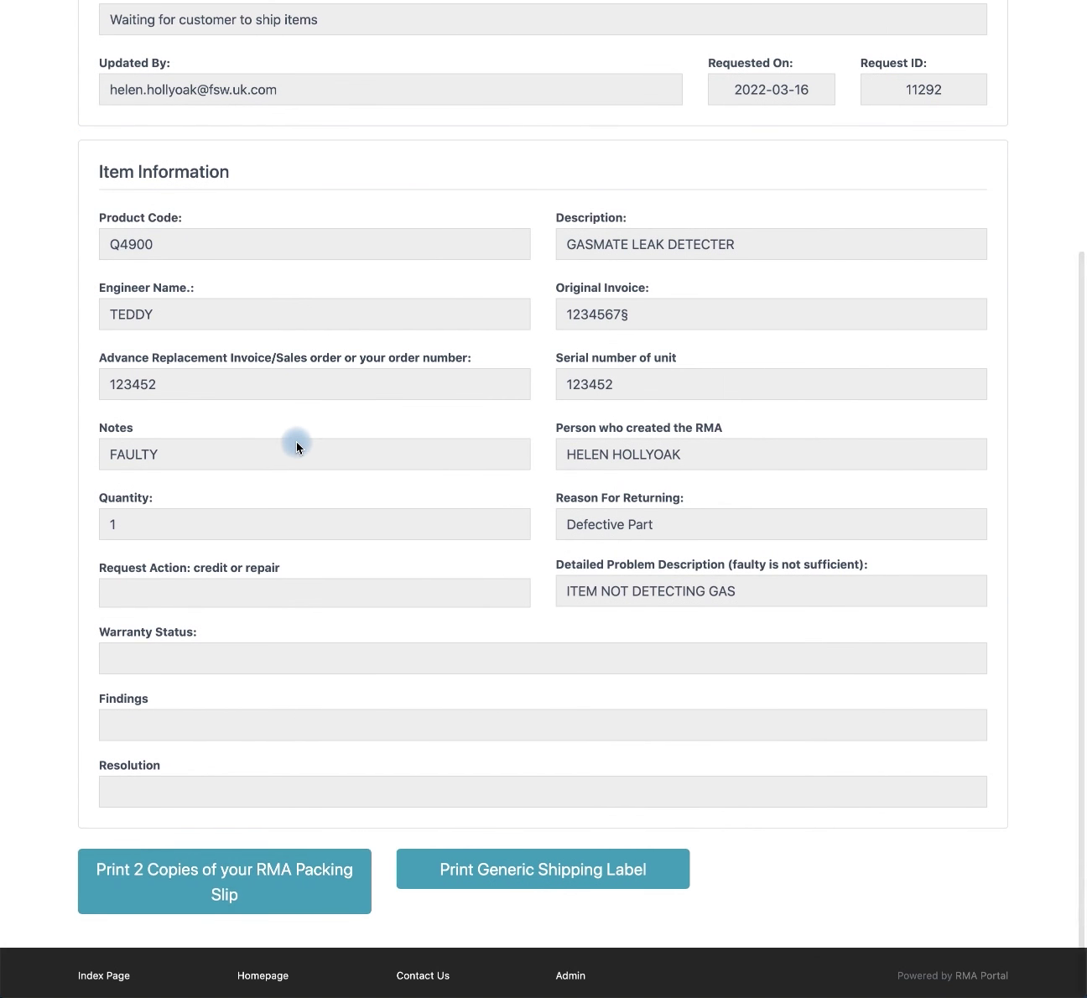
click(216, 893)
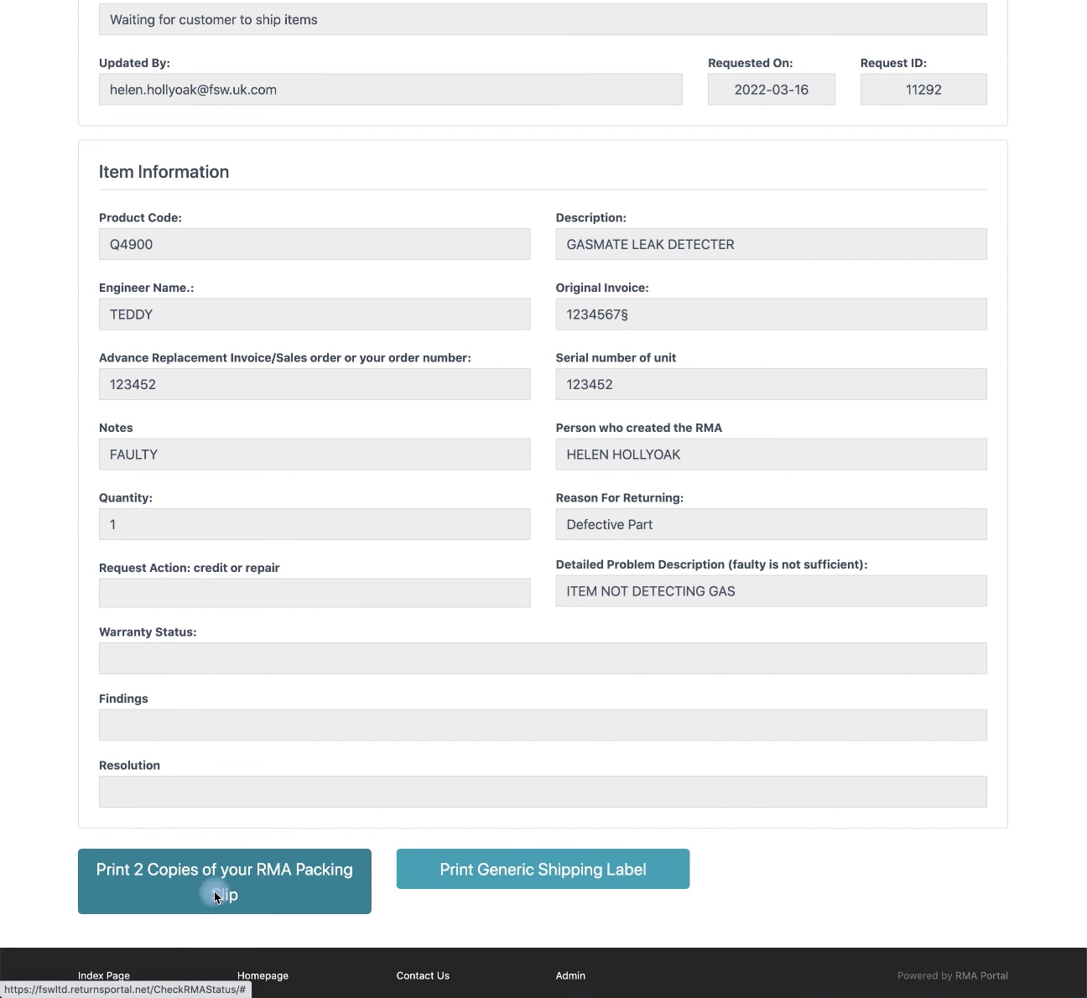
Step: Move the packing slip window toward the top left and print the slip
drag(241, 44, 310, 62)
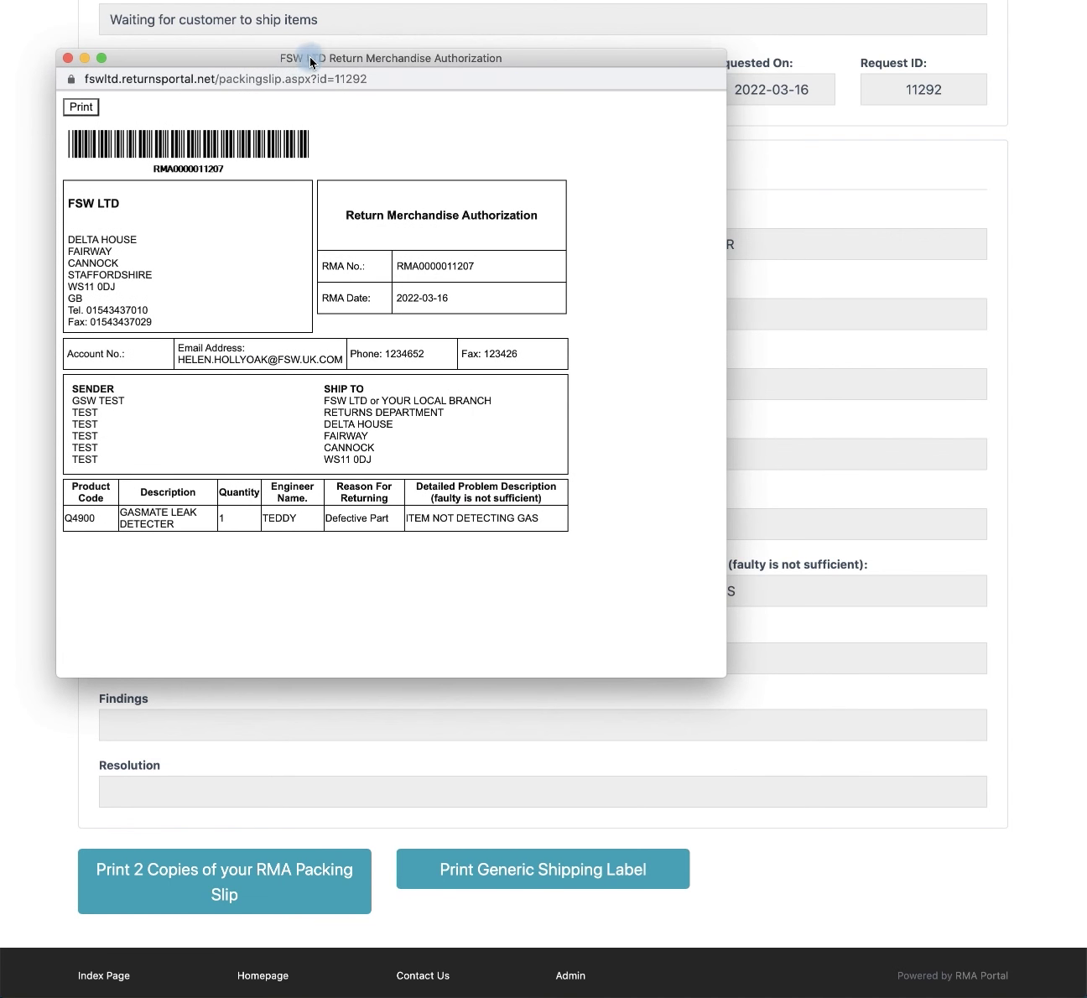
click(73, 110)
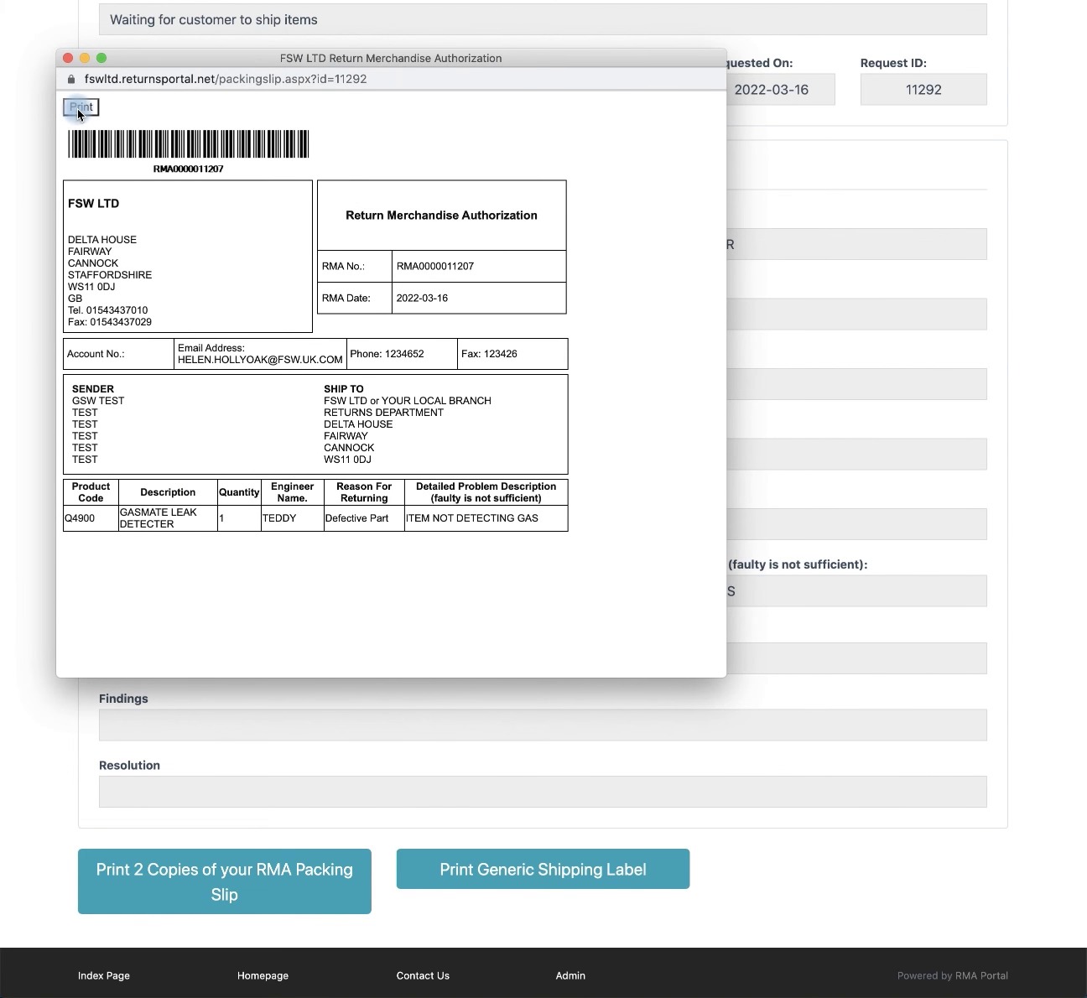